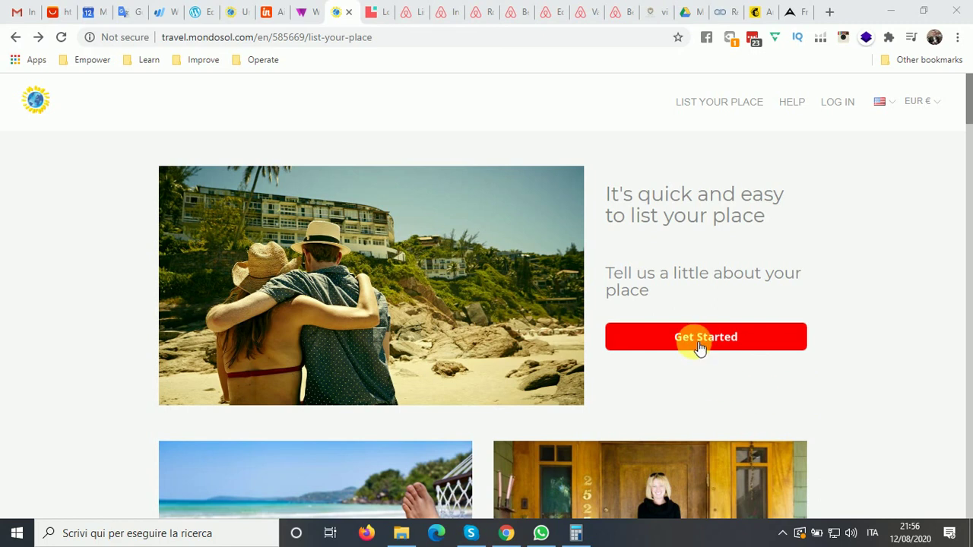
Step: Go from Mondosol's List your place page to the owner log-in page
click(834, 103)
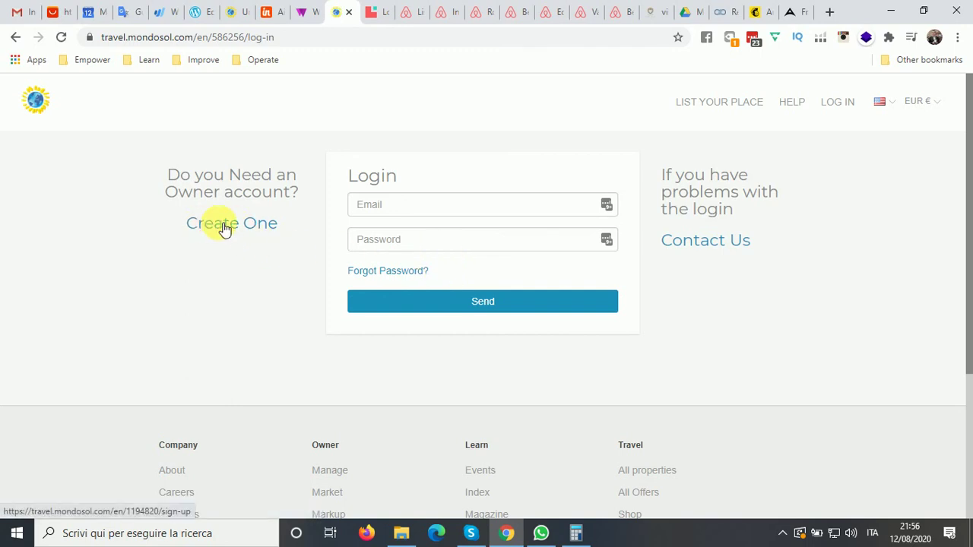
Step: Open Mondosol's empty owner sign-up form with first name, last name and email fields
click(224, 226)
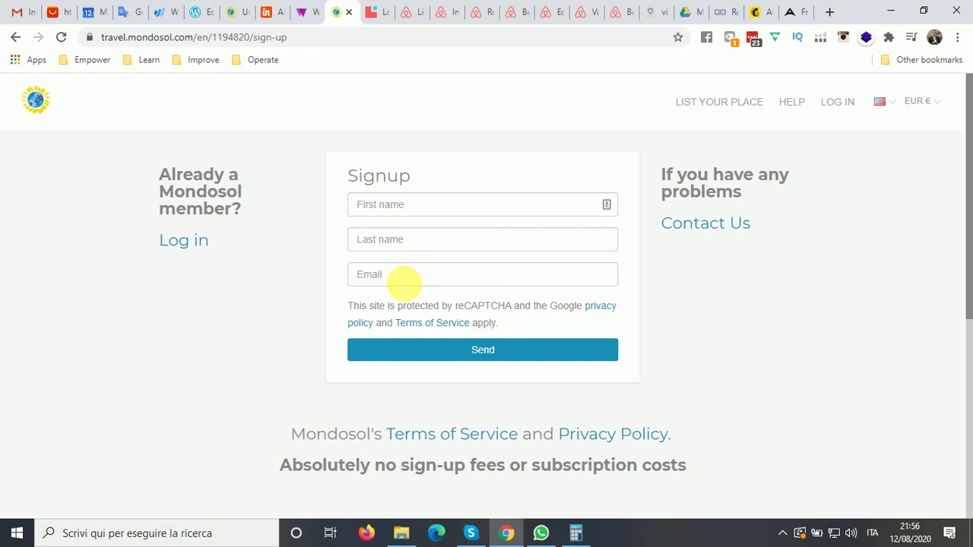
click(489, 355)
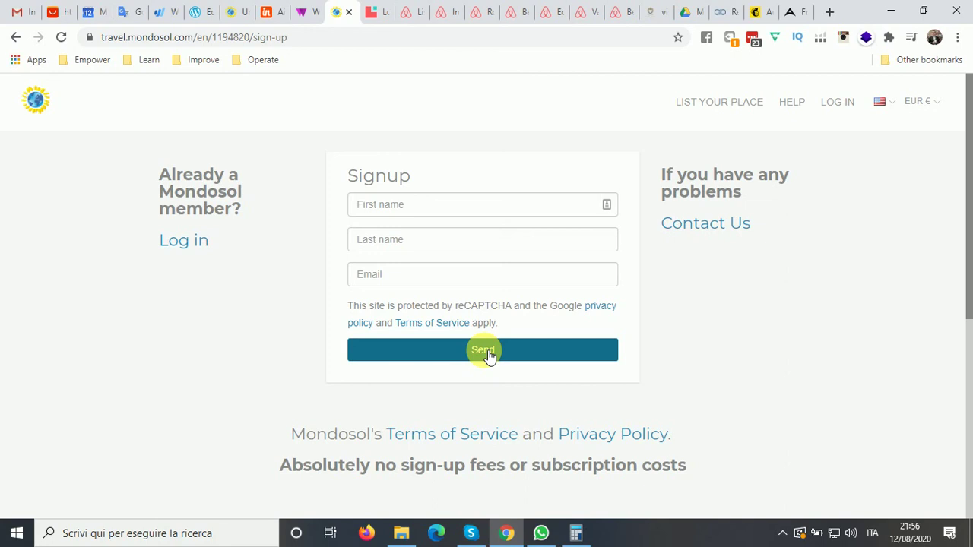
Step: Switch to Lodgify's import-rentals Step 1 page, glancing at the account menu and sidebar
click(372, 14)
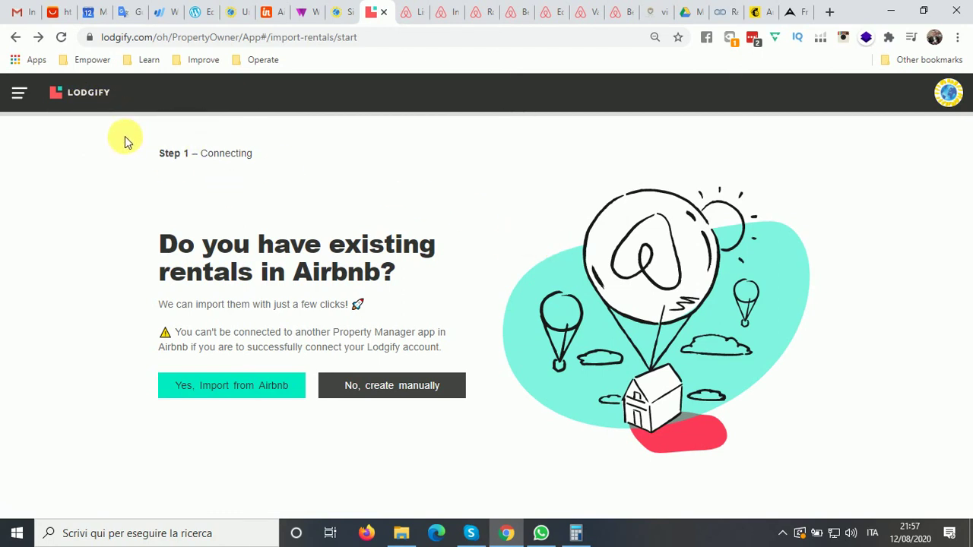
click(949, 92)
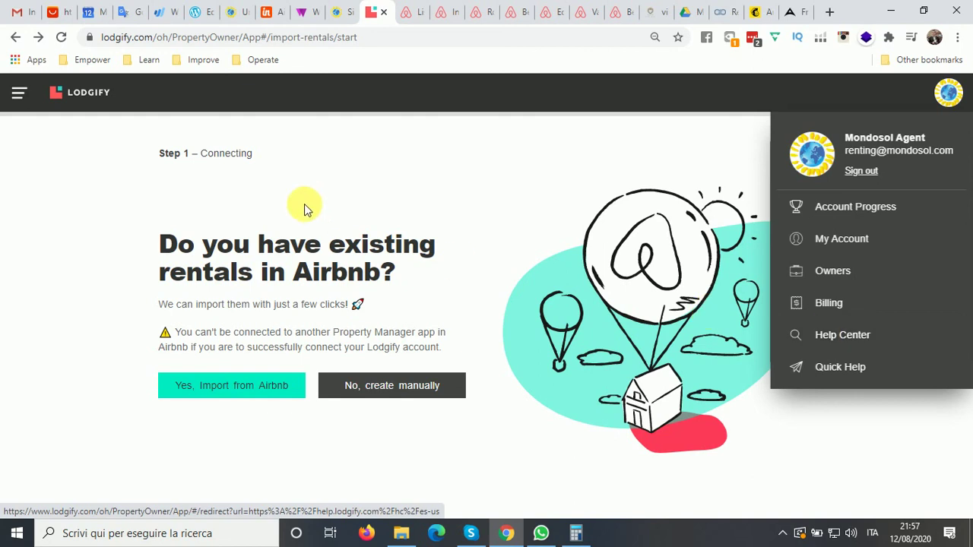
click(20, 96)
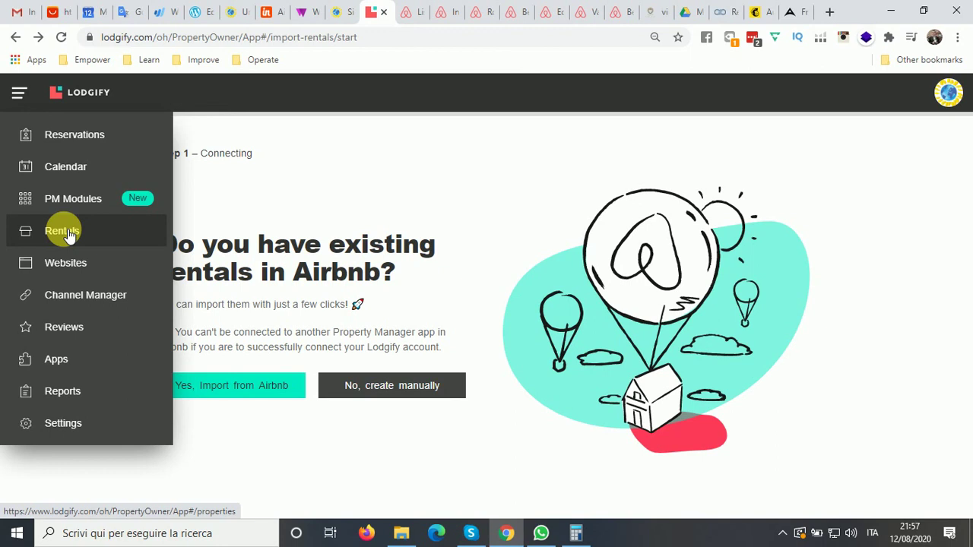
click(288, 206)
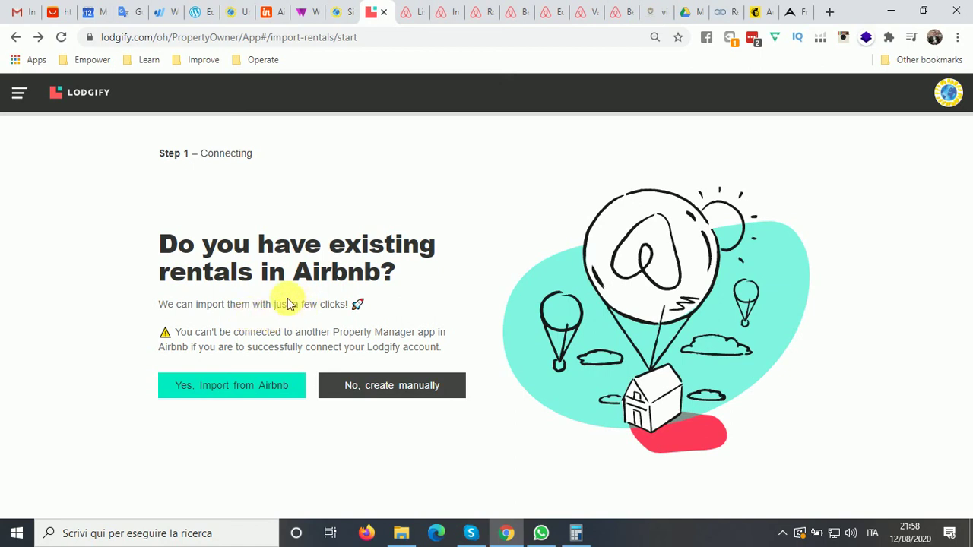
Step: Choose 'Yes, import from Airbnb' and review the one connected Airbnb account
click(250, 398)
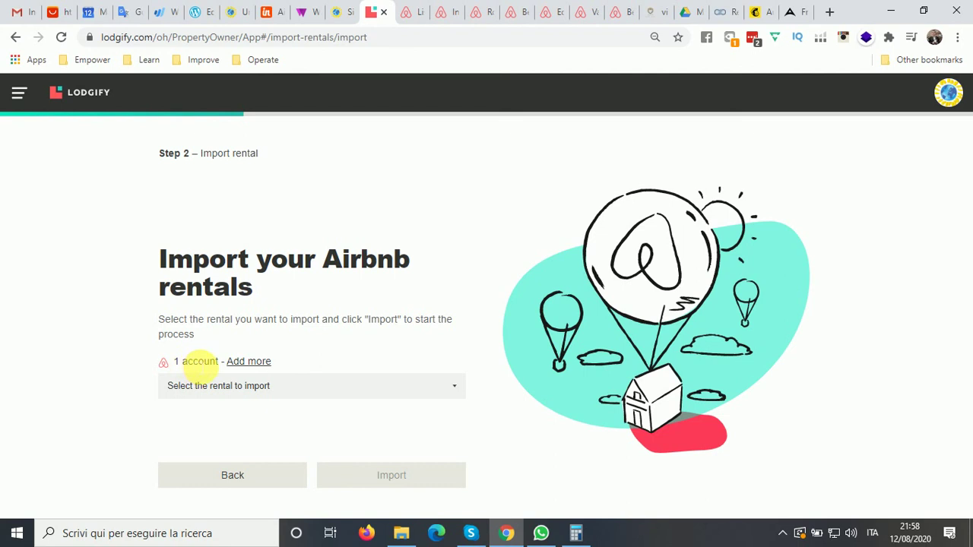
click(263, 365)
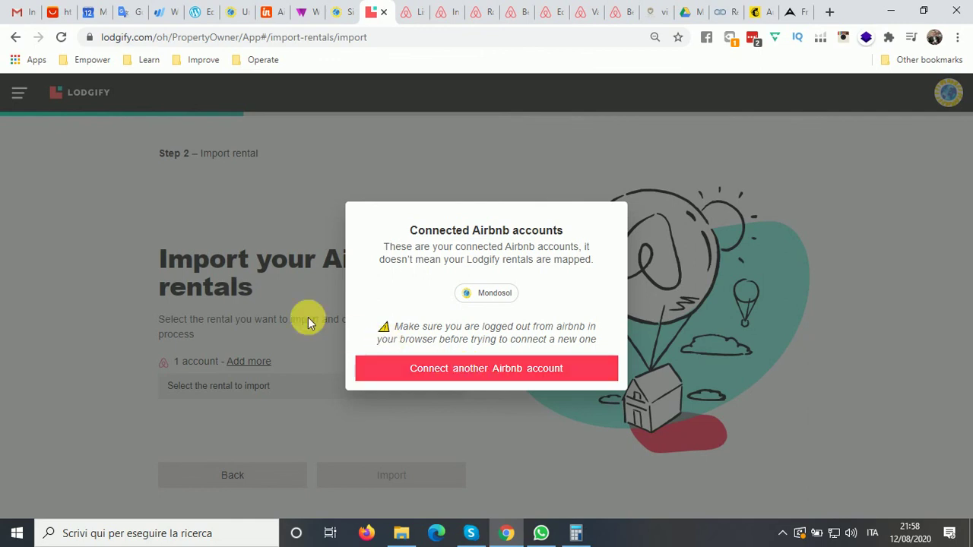
click(306, 288)
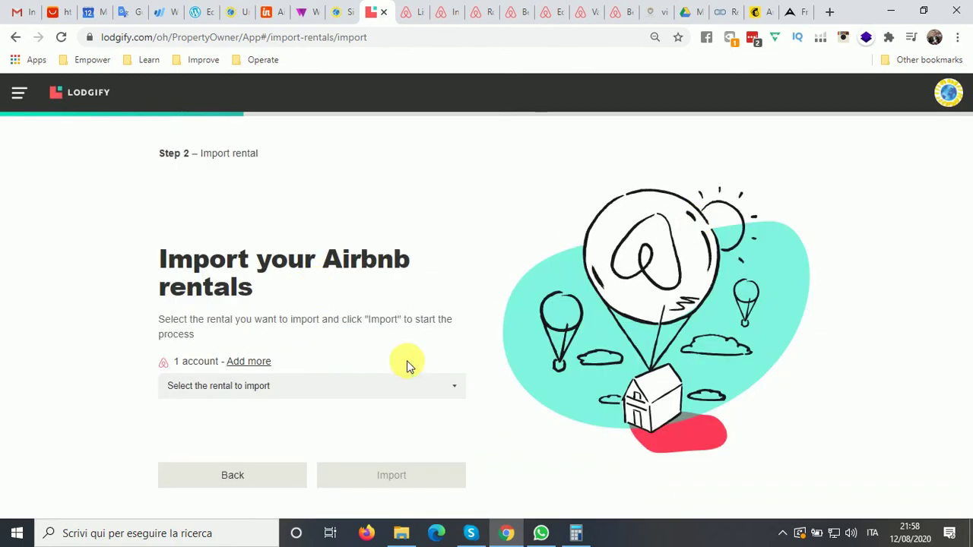
Step: Search the Airbnb rental list for 'beach', then reload the import page
click(300, 391)
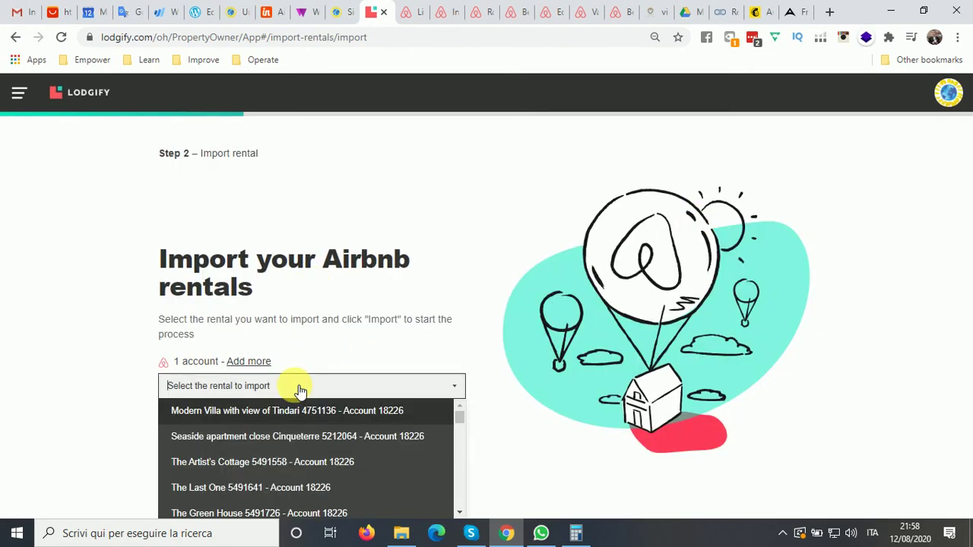
text(beach)
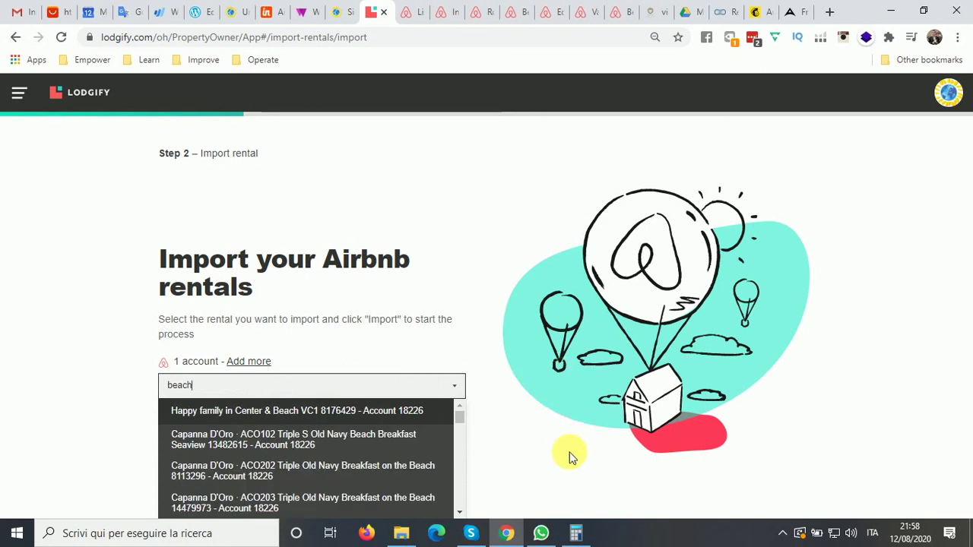
drag(461, 417, 469, 522)
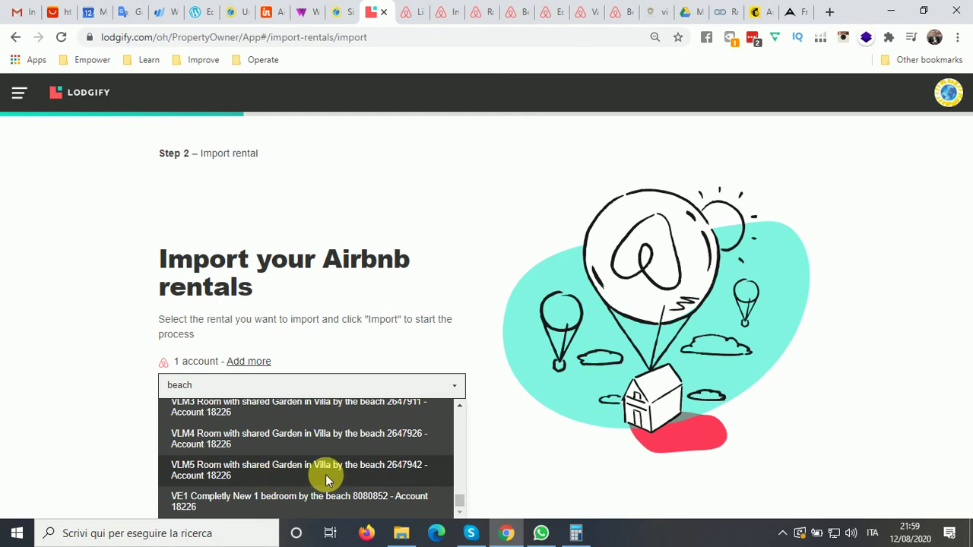
drag(458, 503, 463, 398)
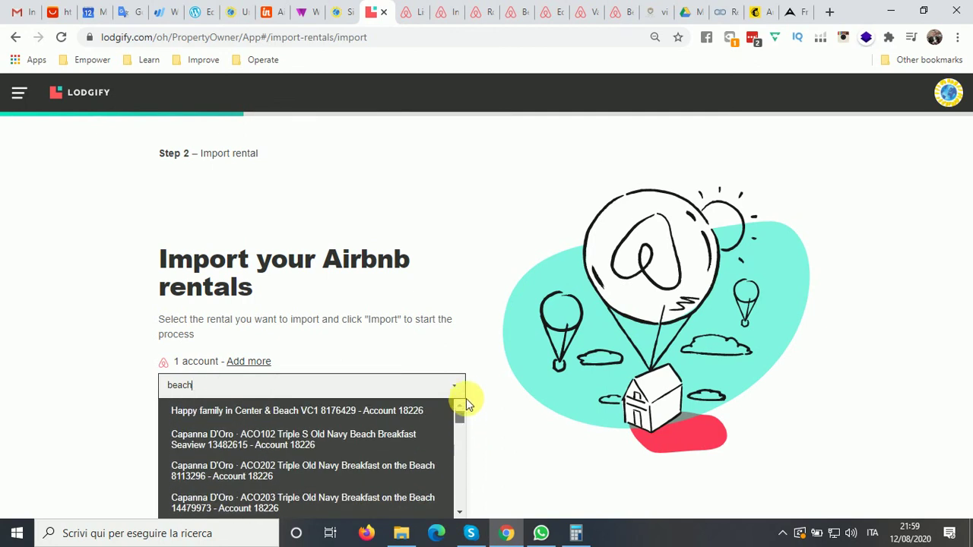
click(63, 37)
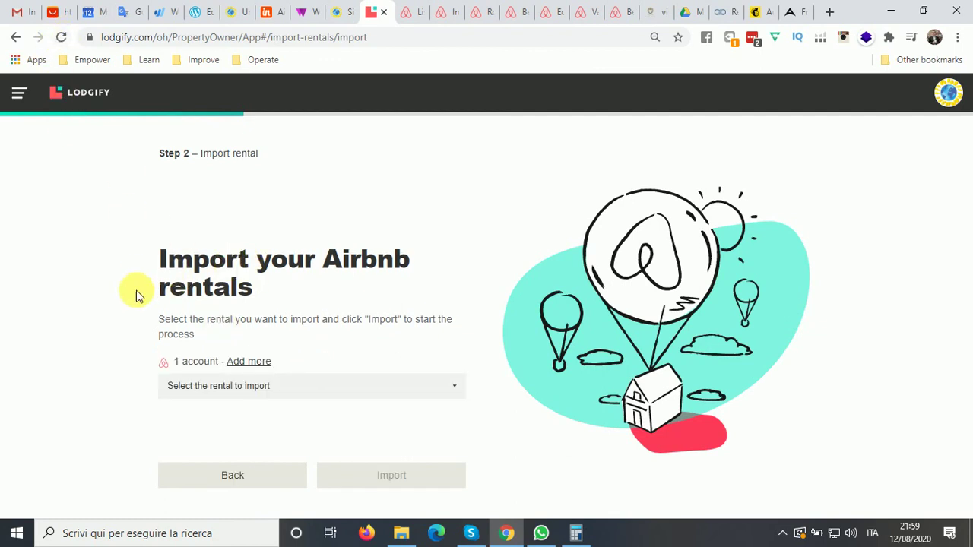
Step: Import Beach House in Lignano Riviera, found via 'beach house', then return to Mondosol's sign-up page
click(362, 394)
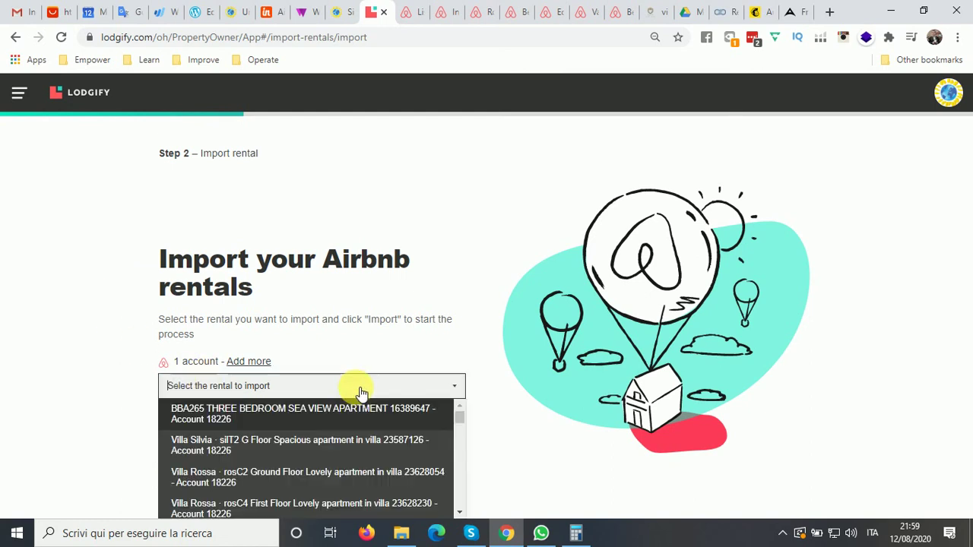
text(bea)
click(302, 393)
click(301, 394)
text(beach)
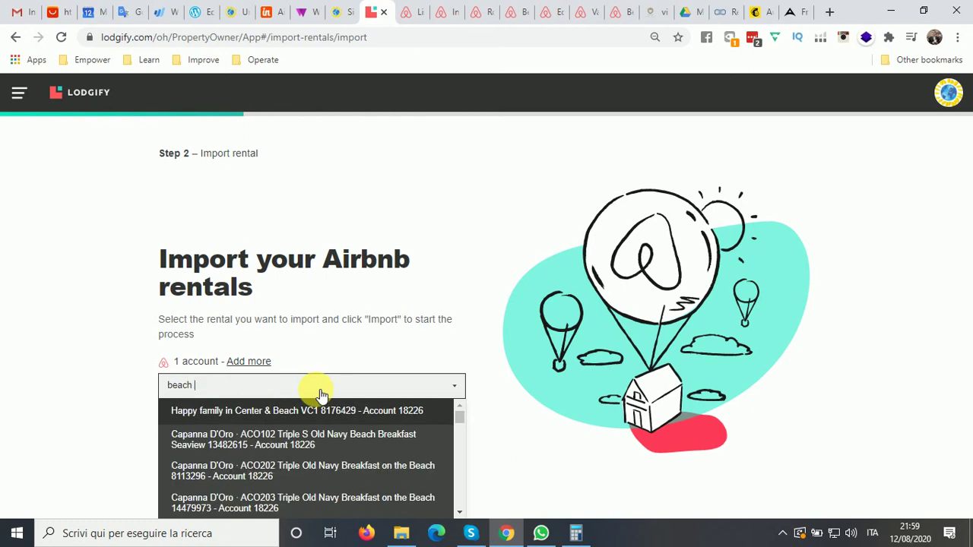
text( house)
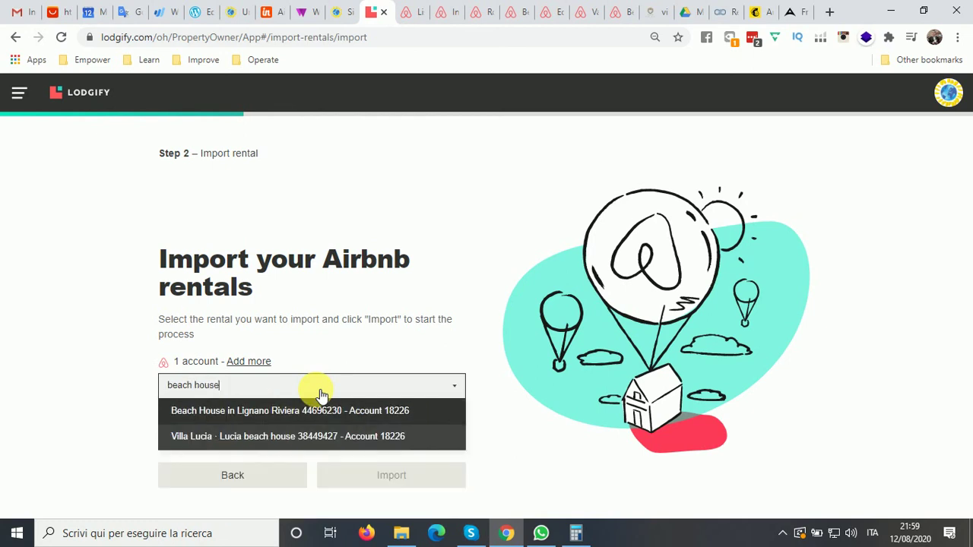
click(258, 412)
click(406, 477)
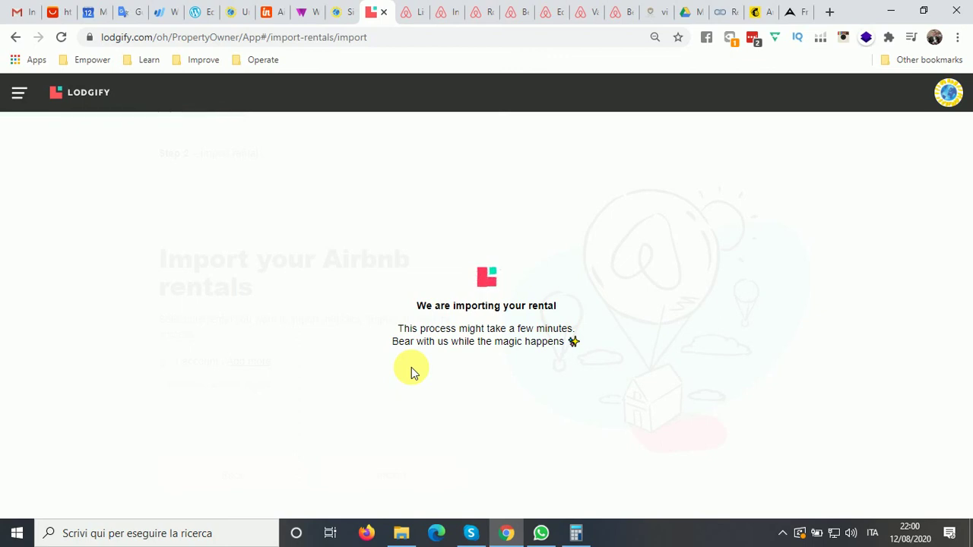
click(342, 12)
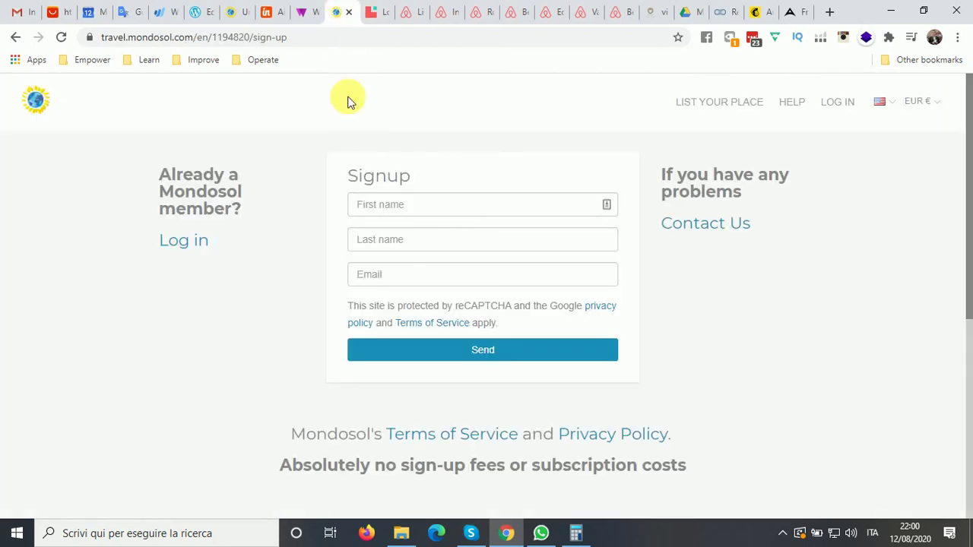
Step: Browse the Mondosol help page, then check Lodgify's import success page for Beach House
click(797, 106)
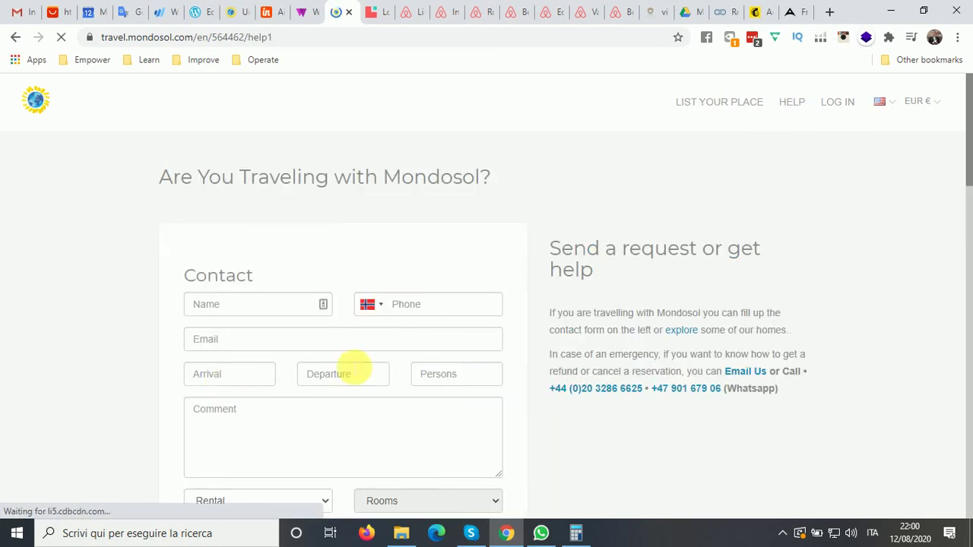
scroll(361, 361, down, 5)
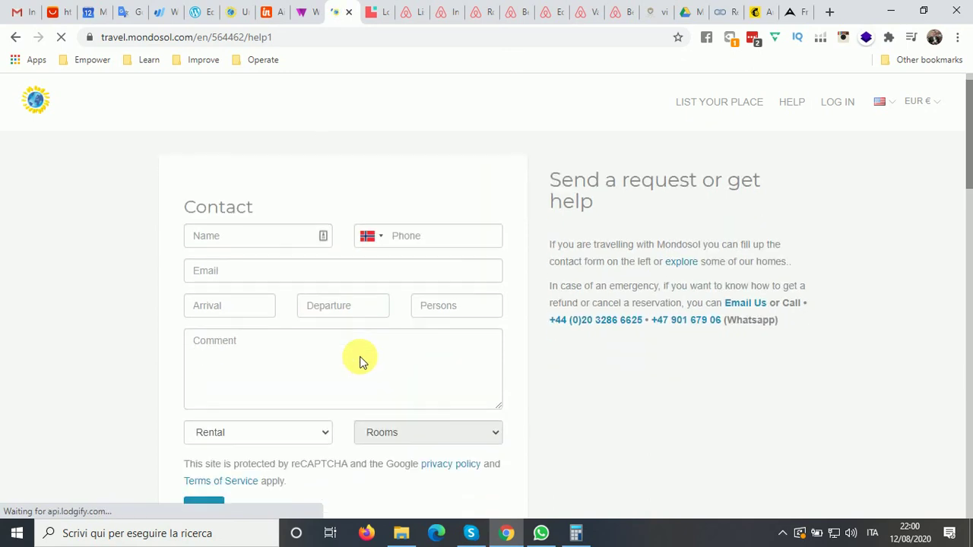
scroll(317, 350, down, 4)
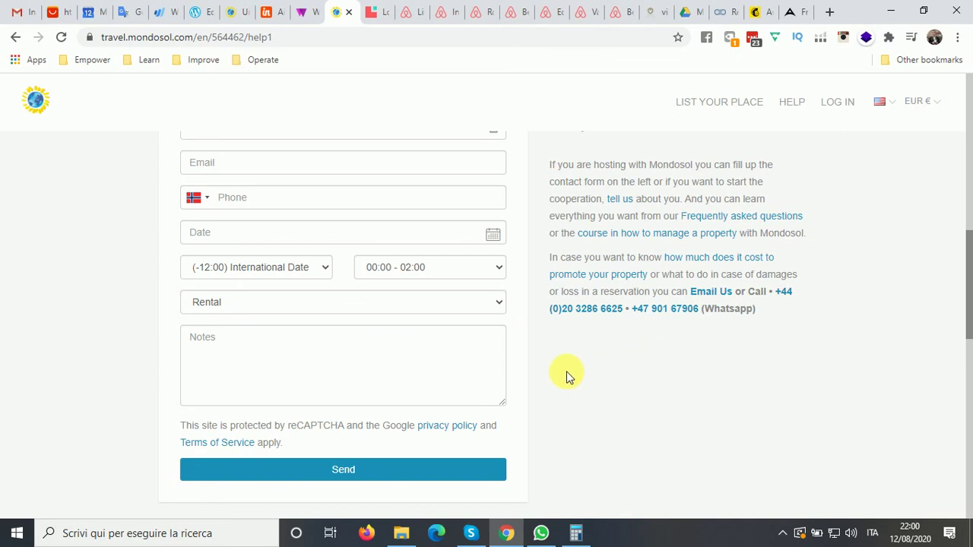
scroll(566, 377, down, 2)
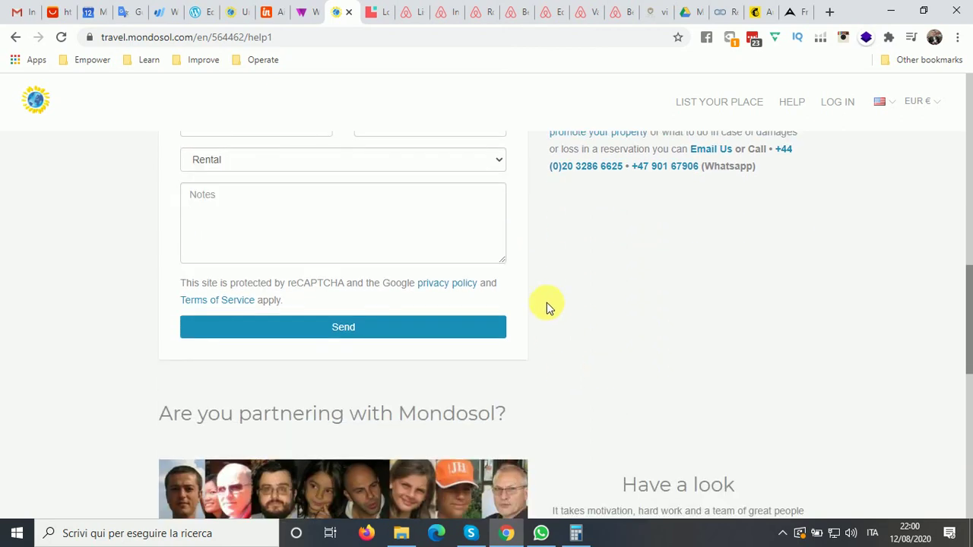
click(371, 11)
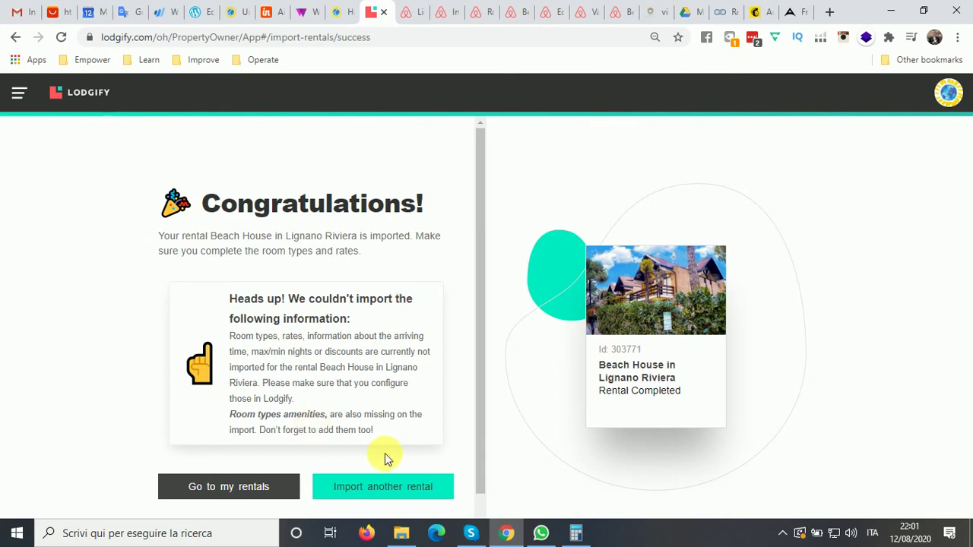
Step: Search My rentals for 'beach' and open Beach House in Lignano Riviera's overview
click(233, 494)
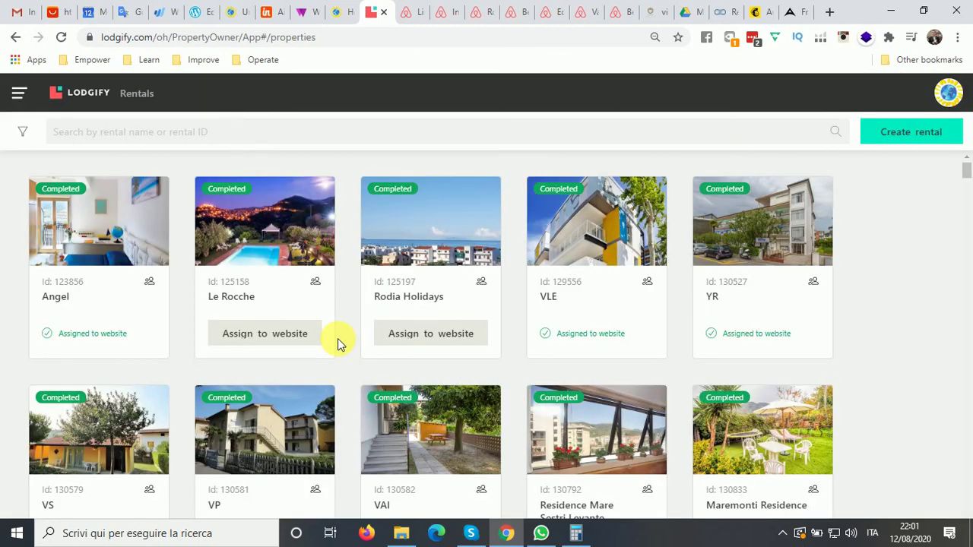
click(205, 134)
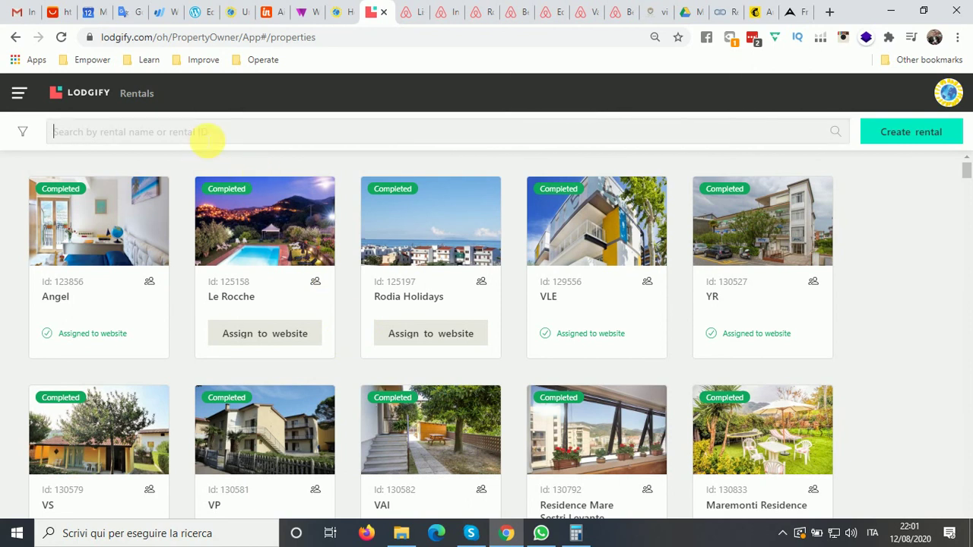
text(beach)
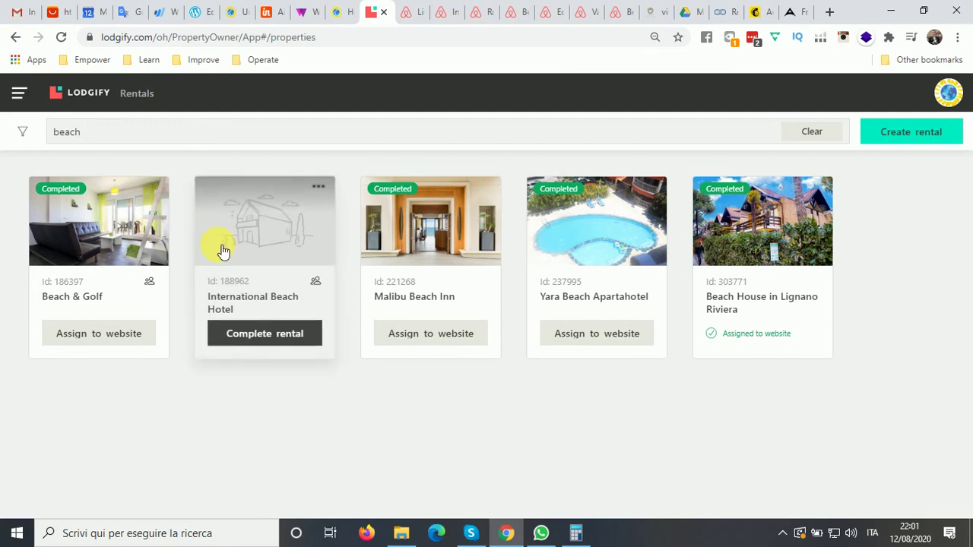
click(778, 238)
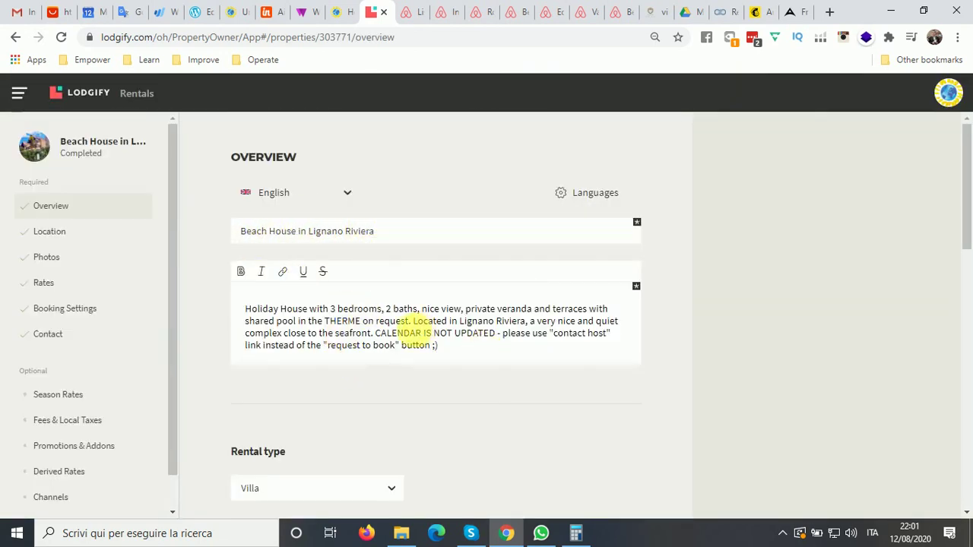
scroll(413, 328, down, 2)
scroll(413, 328, down, 3)
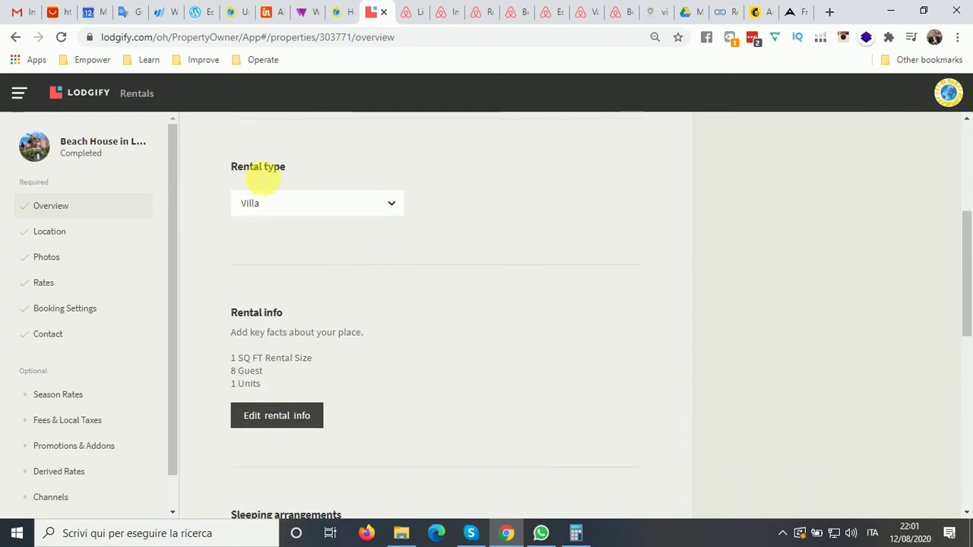
scroll(344, 294, down, 1)
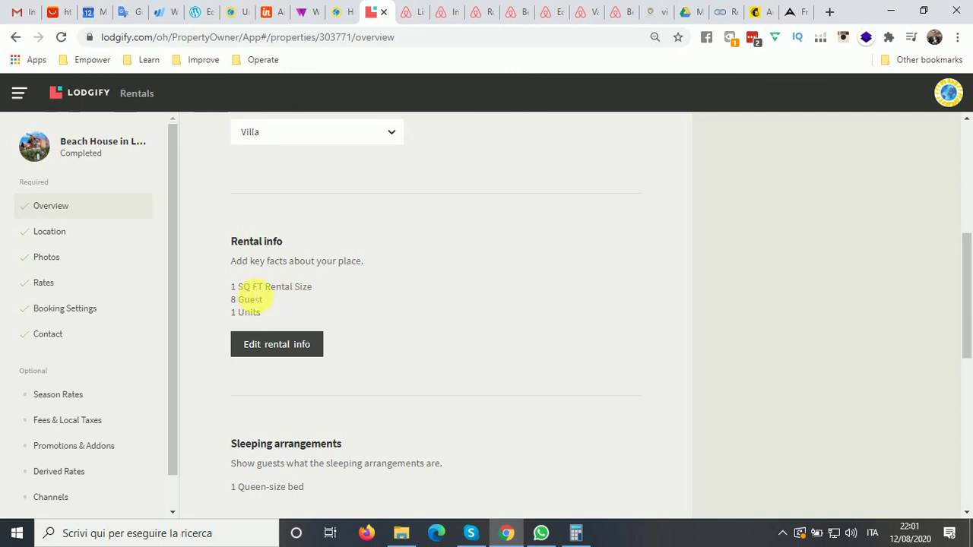
scroll(251, 293, down, 1)
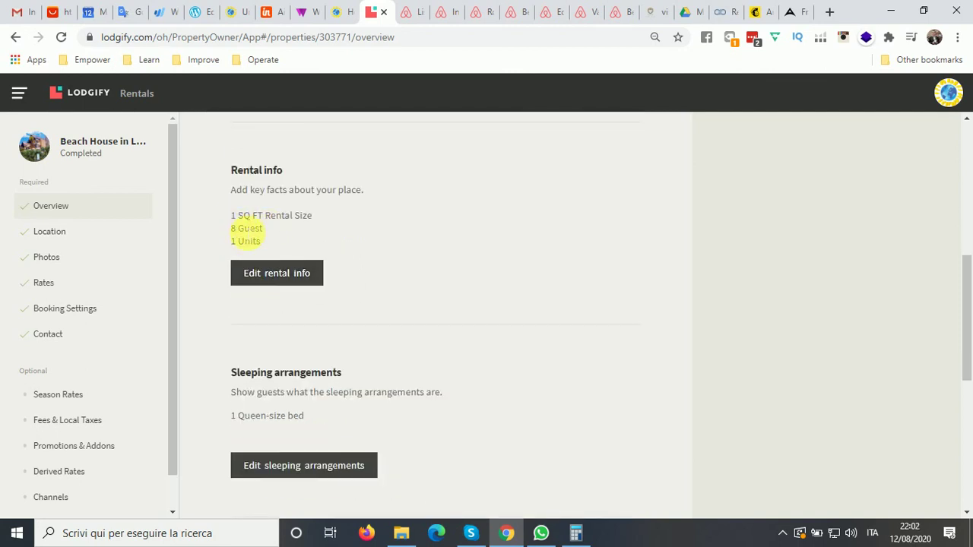
scroll(311, 380, down, 1)
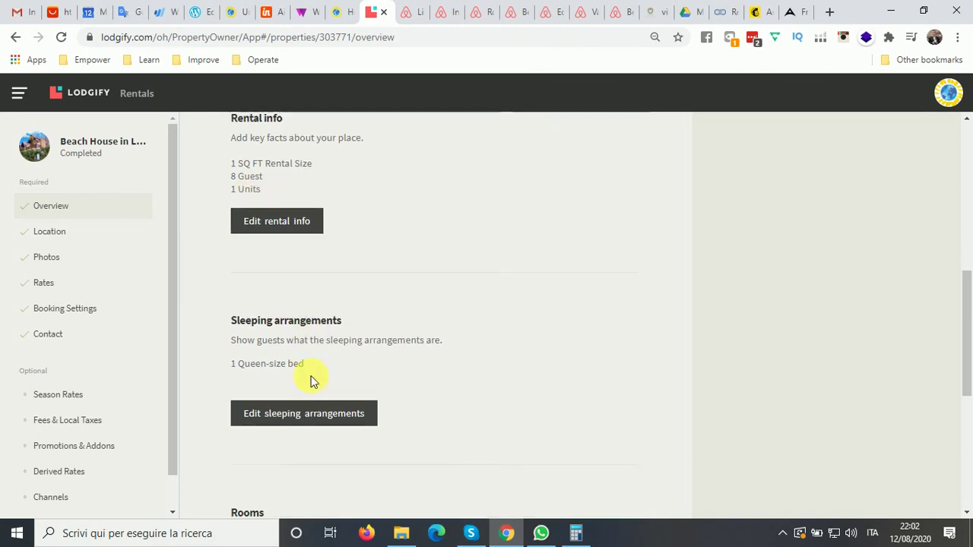
scroll(301, 398, down, 2)
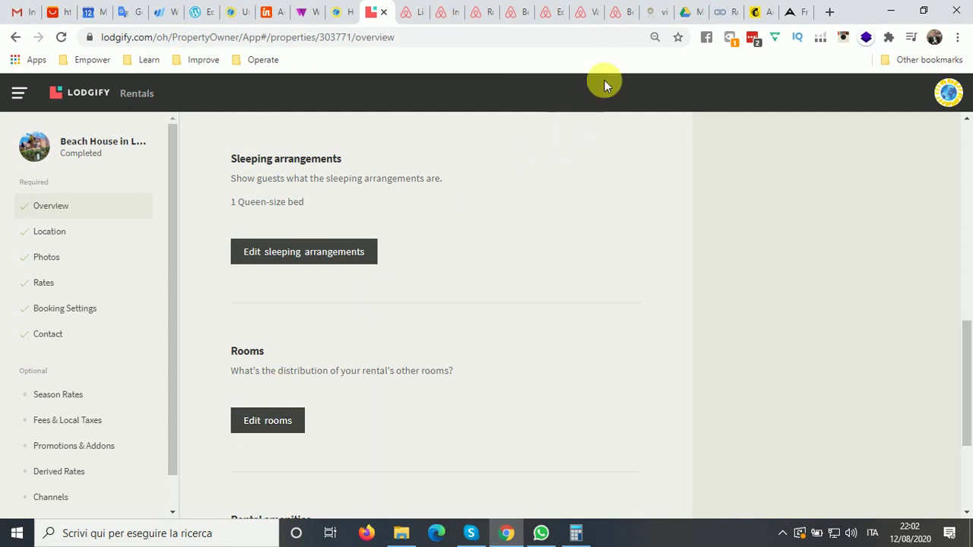
Step: Check the Airbnb listing's 8 guests, 3 bedrooms, 4 beds, 2 baths, placing its tab beside Lodgify
click(620, 13)
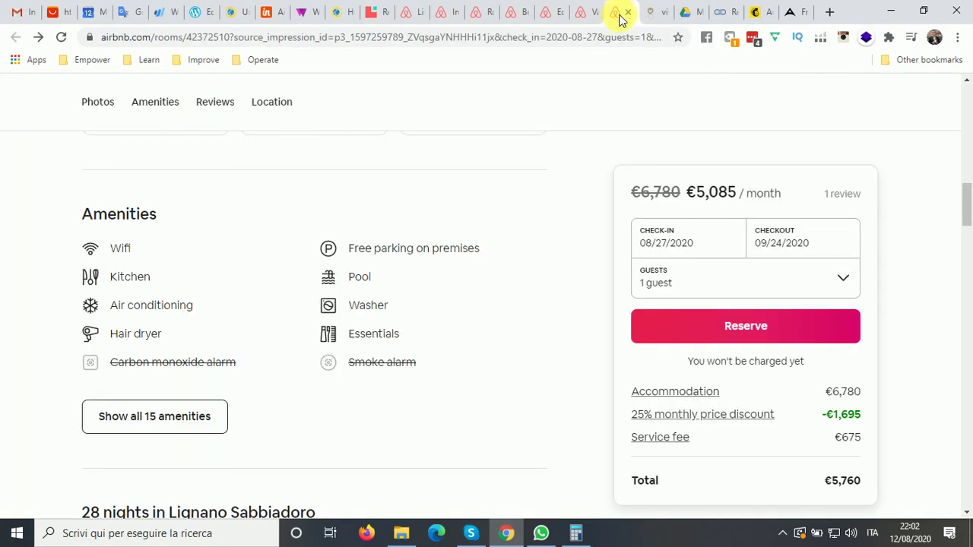
scroll(532, 209, up, 15)
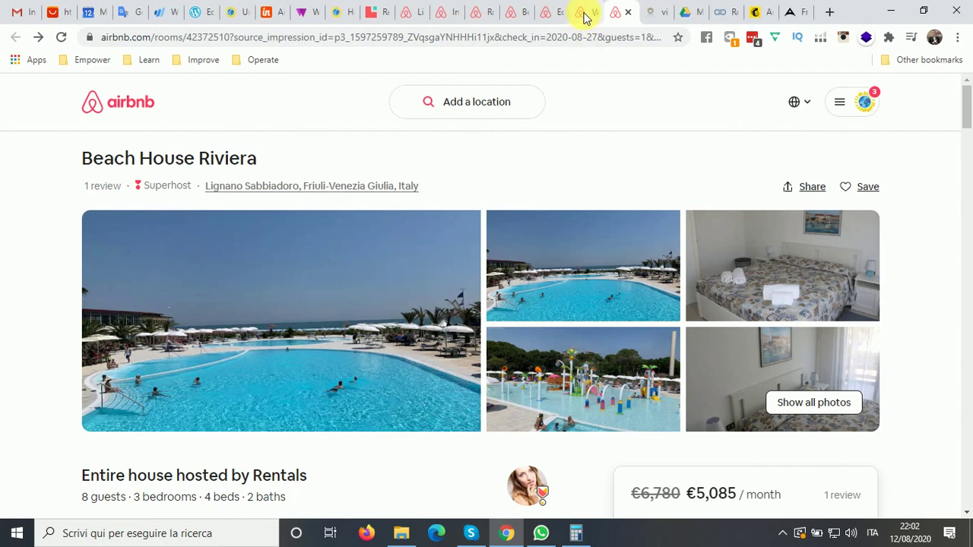
click(584, 13)
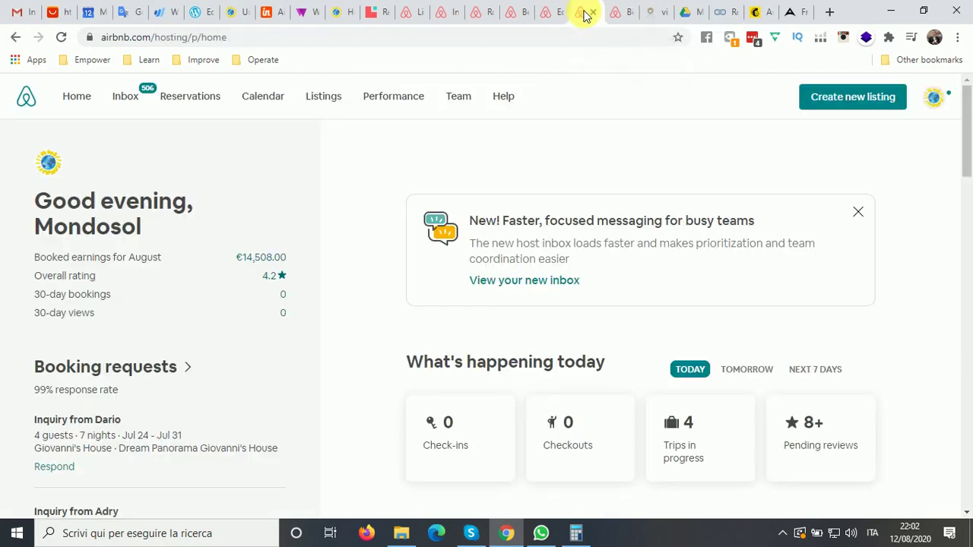
click(617, 13)
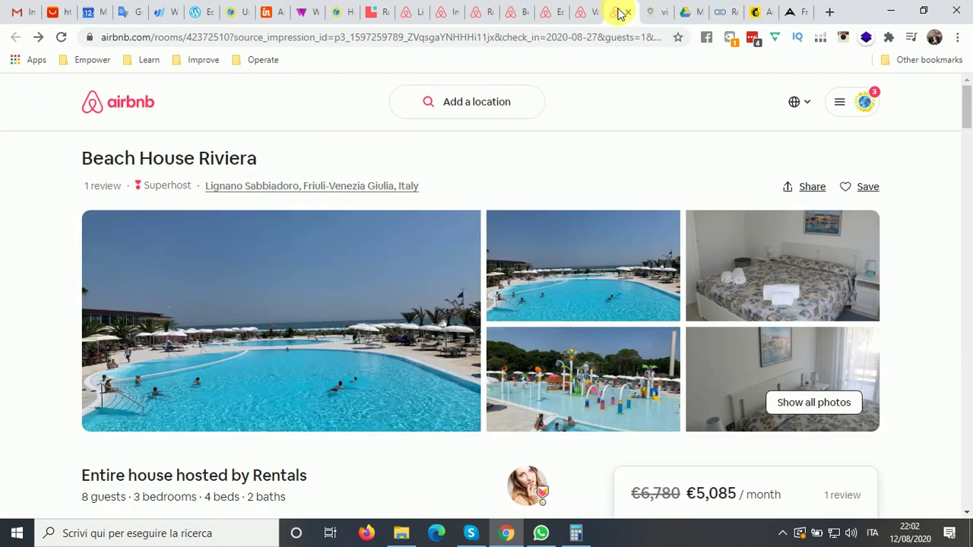
drag(618, 13, 412, 9)
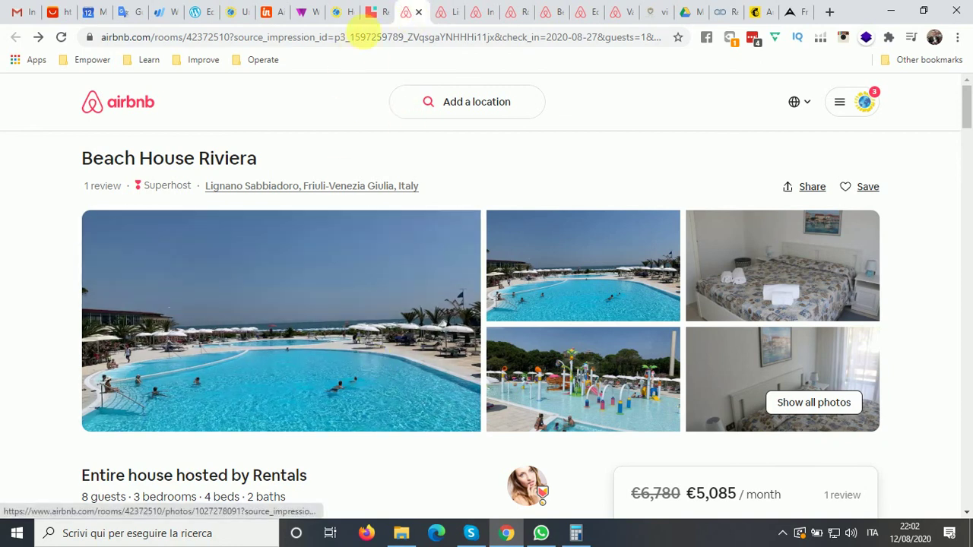
click(375, 13)
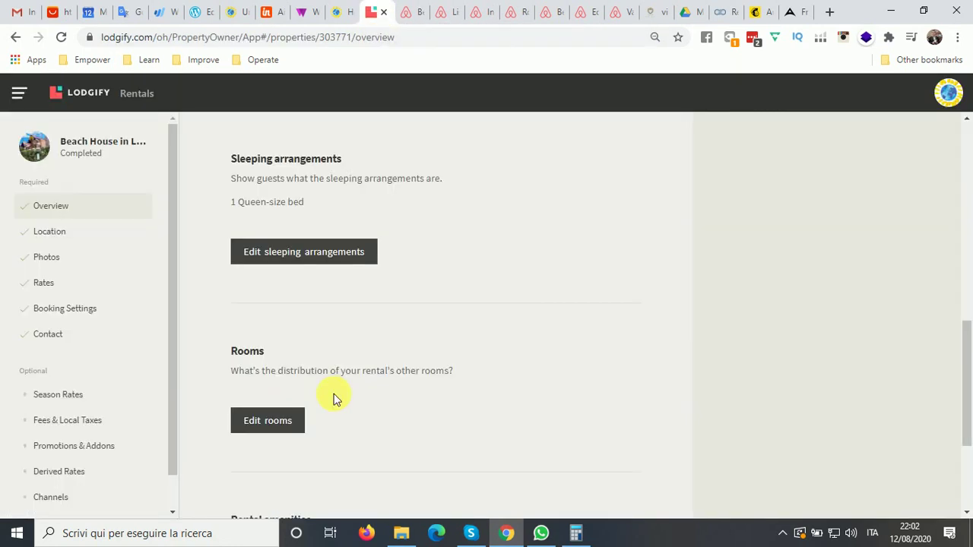
Step: Set private rooms to 3 bedrooms, 2 bathrooms, 1 dining room and 1 kitchen
click(262, 427)
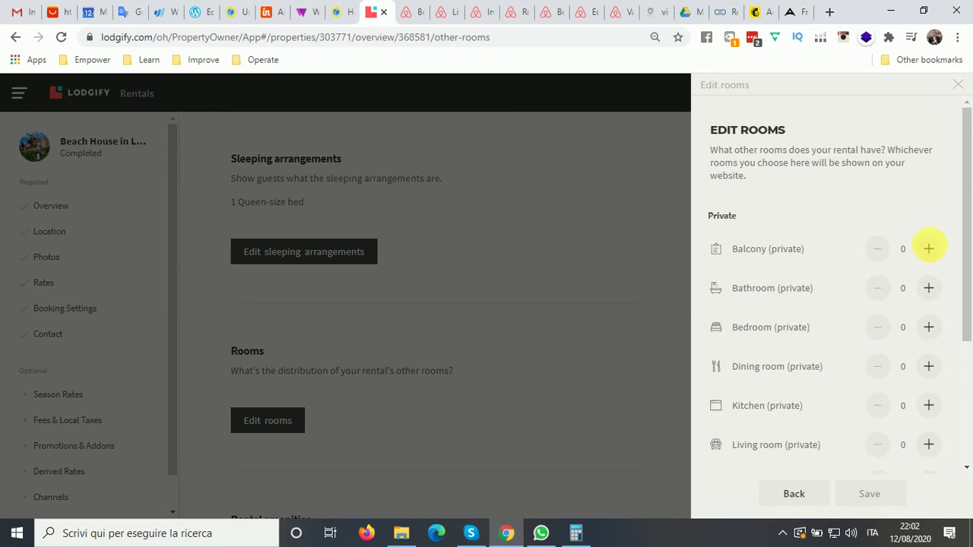
click(929, 327)
click(929, 327)
click(929, 327)
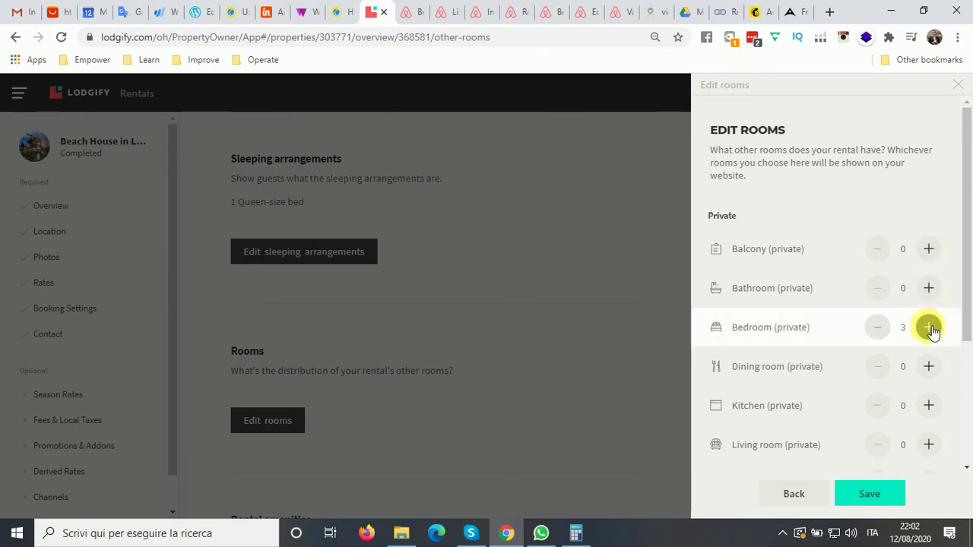
click(929, 288)
click(929, 288)
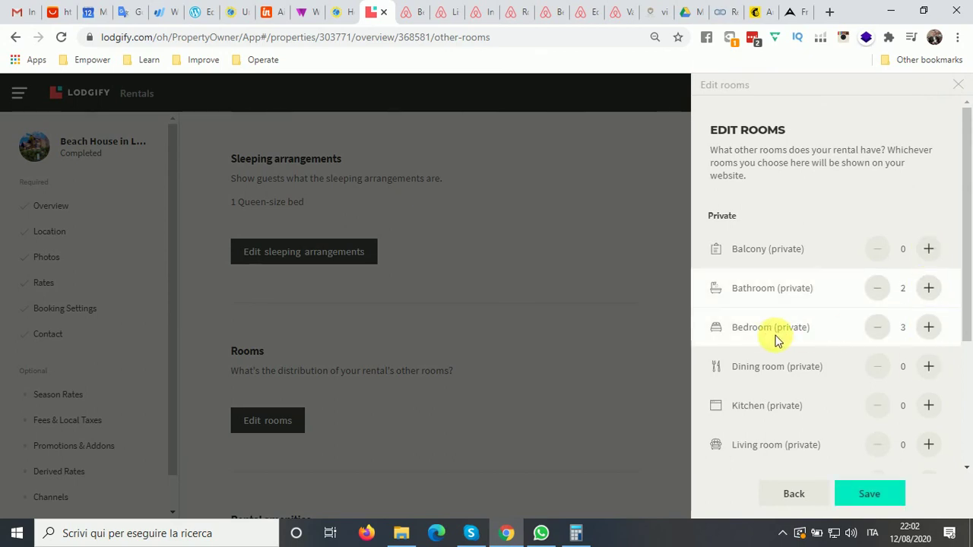
scroll(769, 337, down, 1)
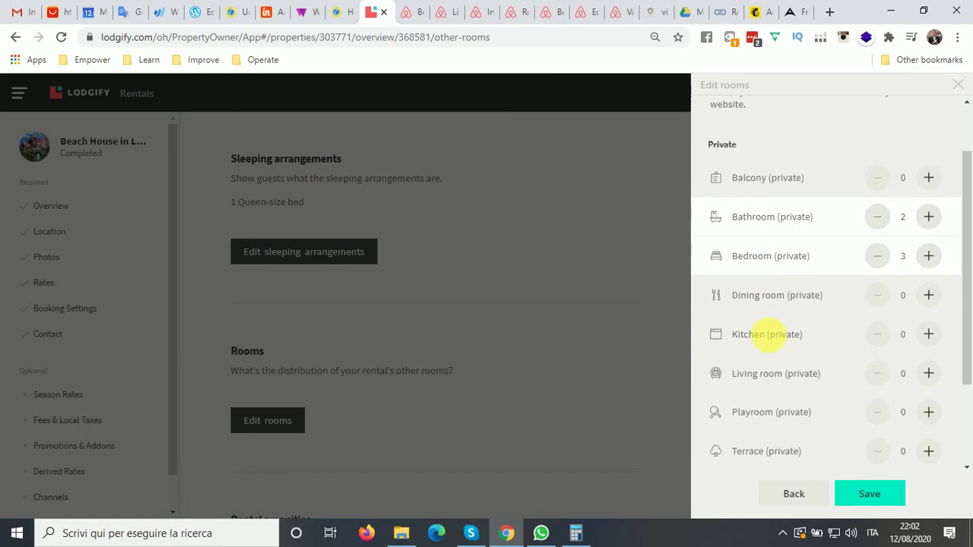
click(929, 295)
click(929, 334)
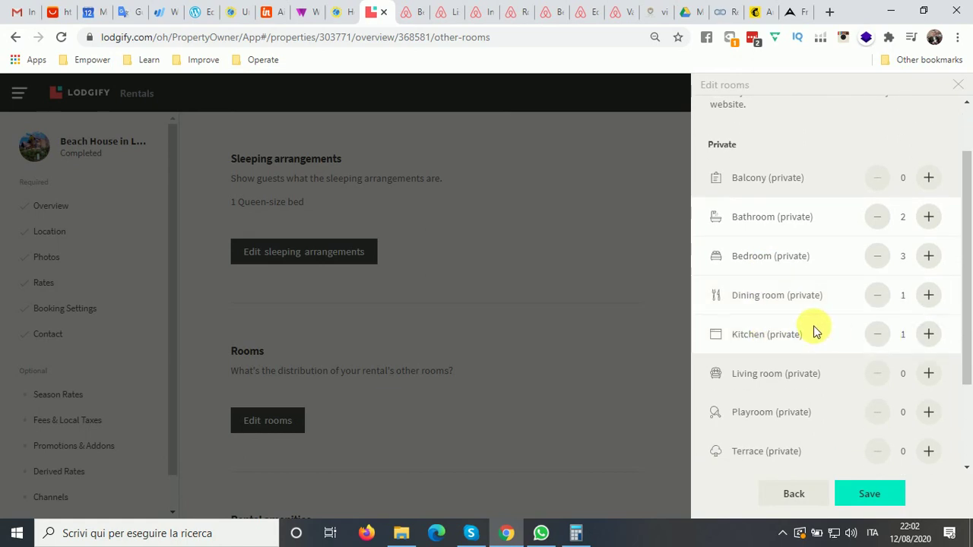
Step: Add 1 private balcony and 1 private terrace, then save the room counts
scroll(814, 331, down, 1)
click(929, 111)
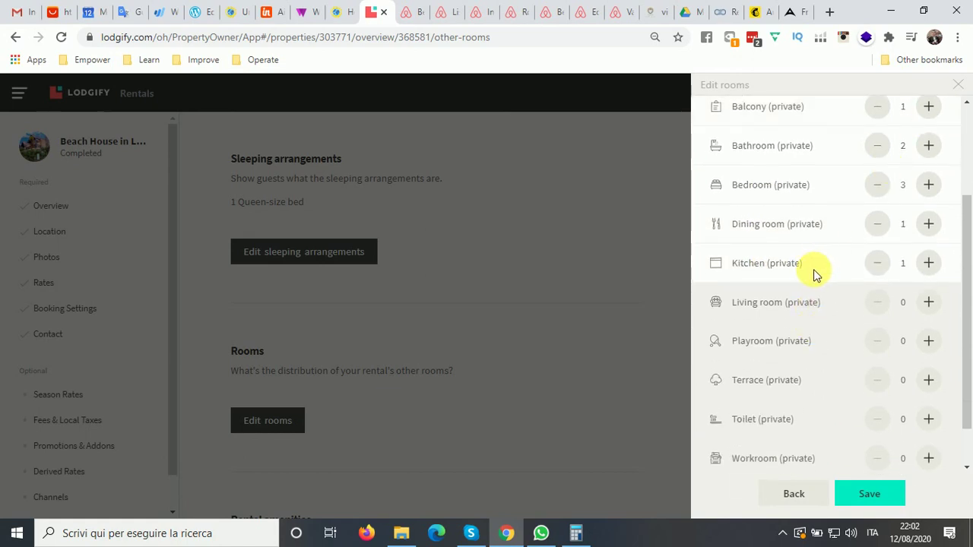
scroll(814, 269, down, 1)
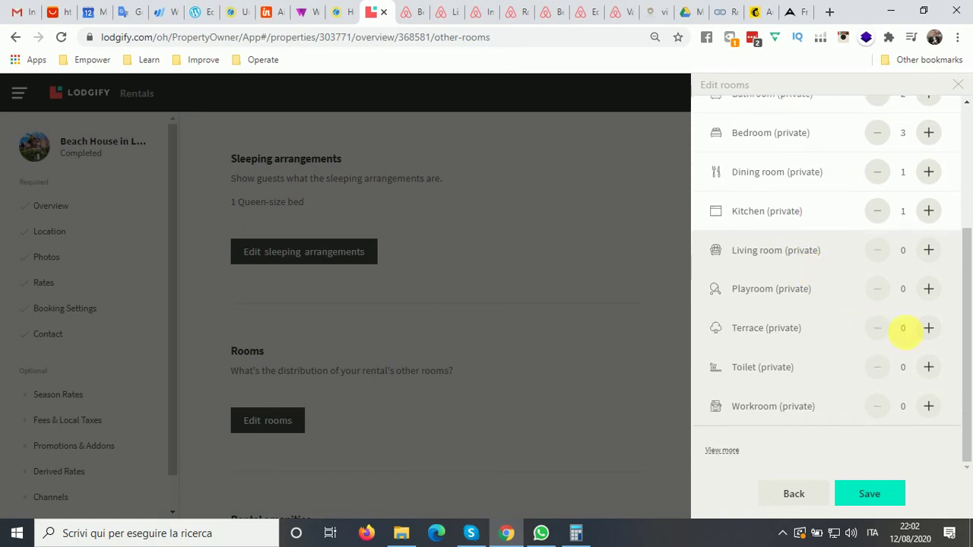
click(931, 329)
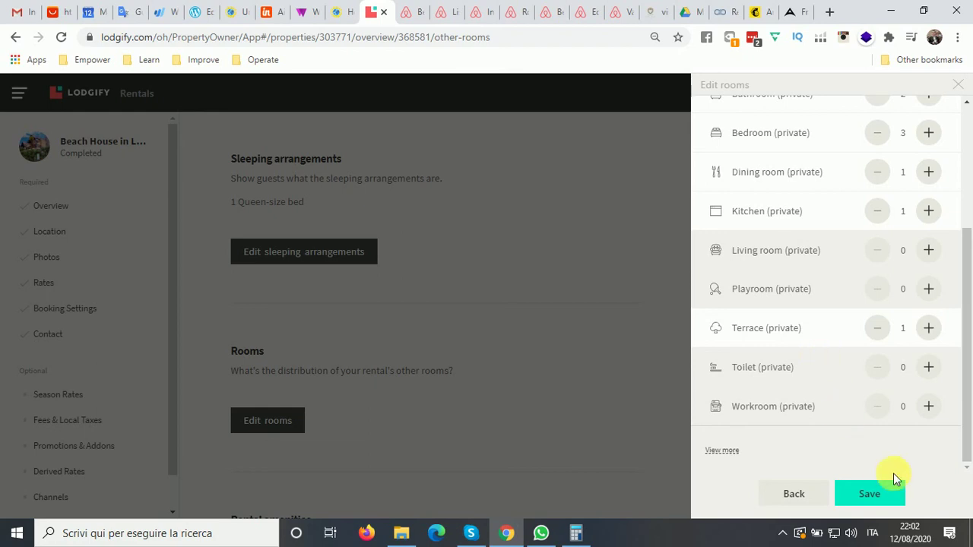
click(722, 451)
scroll(772, 304, down, 3)
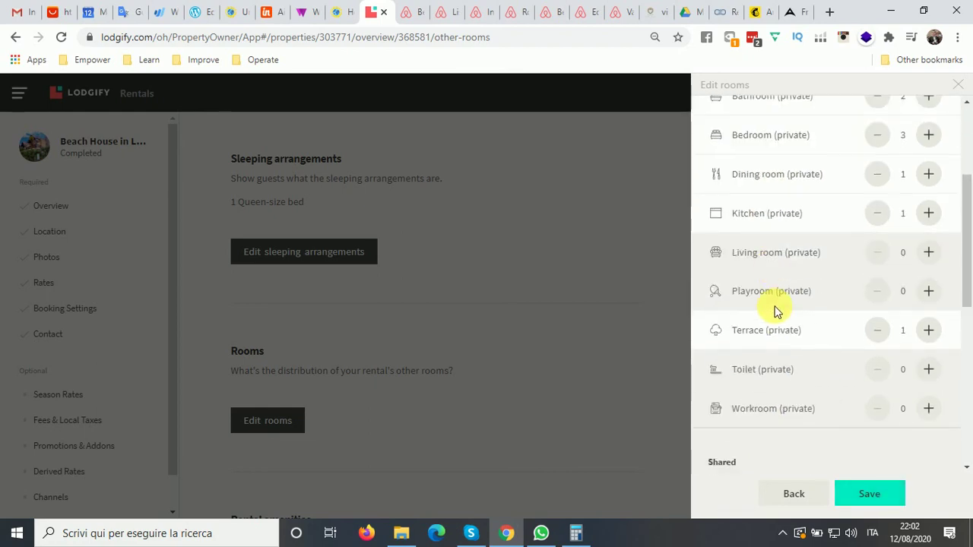
click(887, 495)
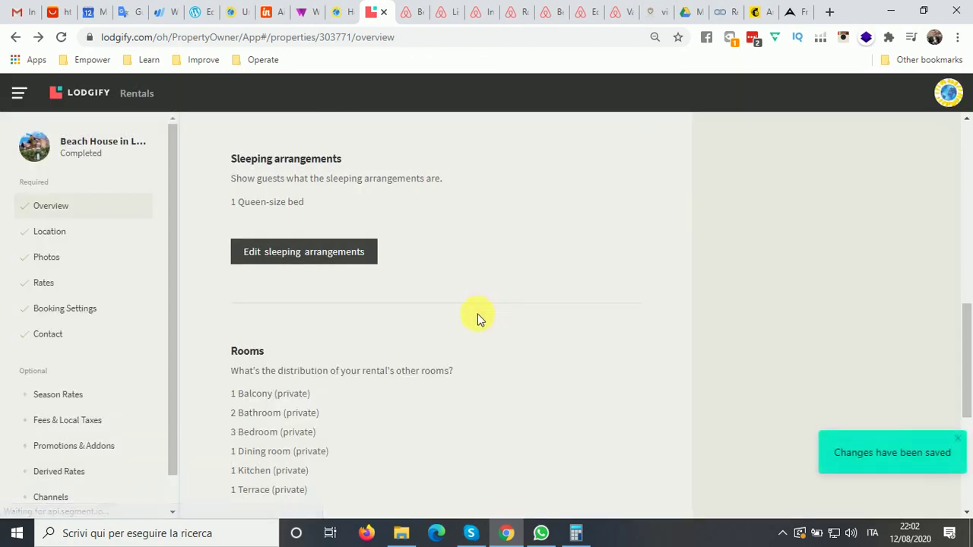
Step: Compare Lodgify's sleeping arrangements (1 queen bed) with Airbnb's 3 bedrooms and 4 queen beds
click(281, 253)
click(411, 12)
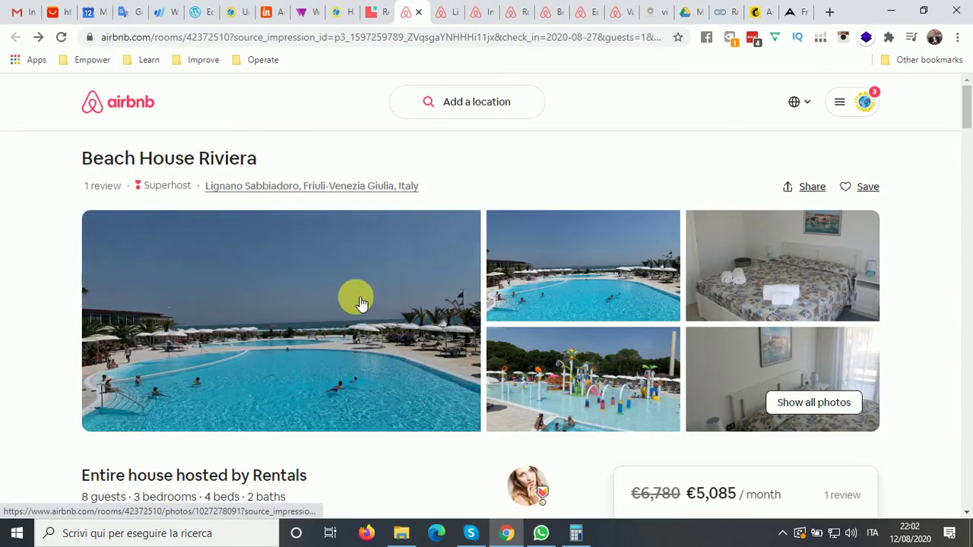
scroll(342, 302, down, 4)
scroll(331, 308, down, 8)
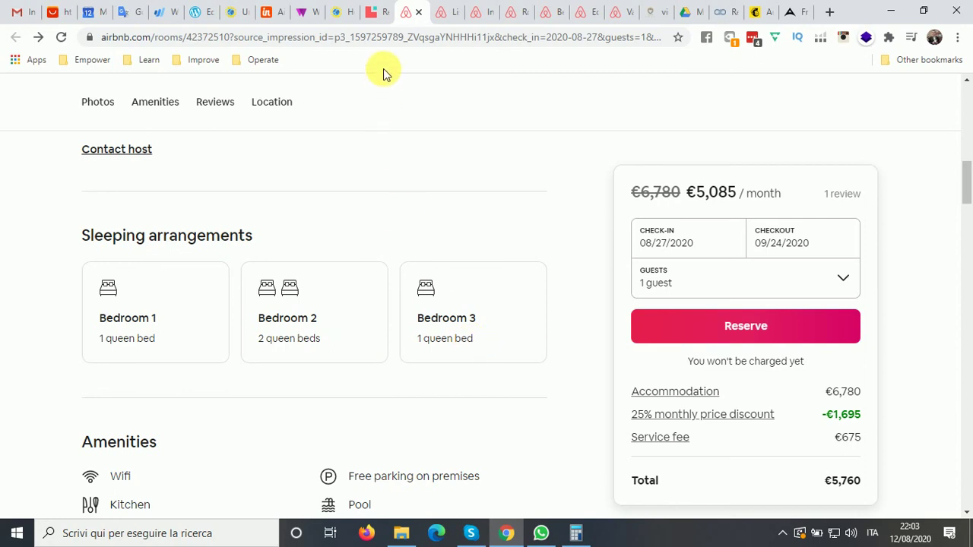
click(380, 17)
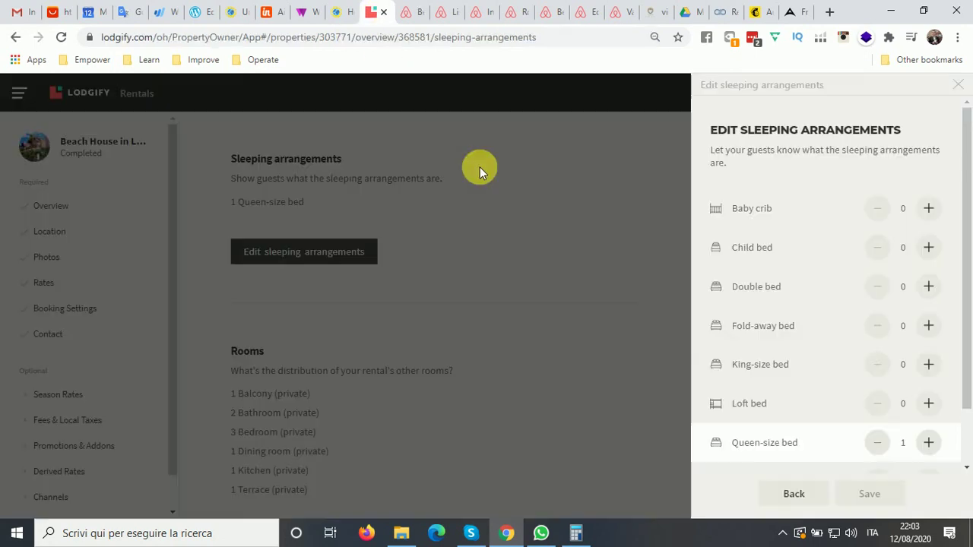
Step: Correct the sleeping arrangements to 0 double beds and 4 queen-size beds, and save them
click(929, 286)
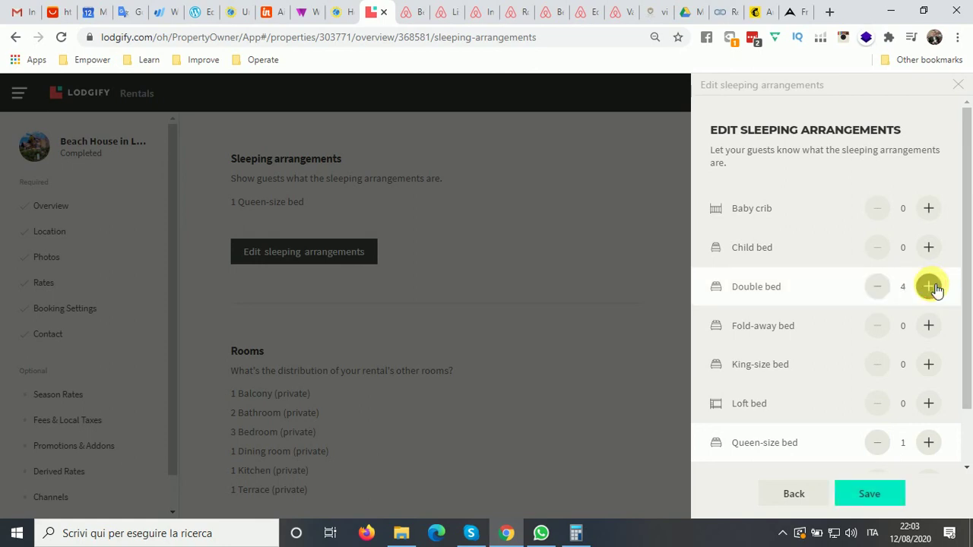
click(886, 498)
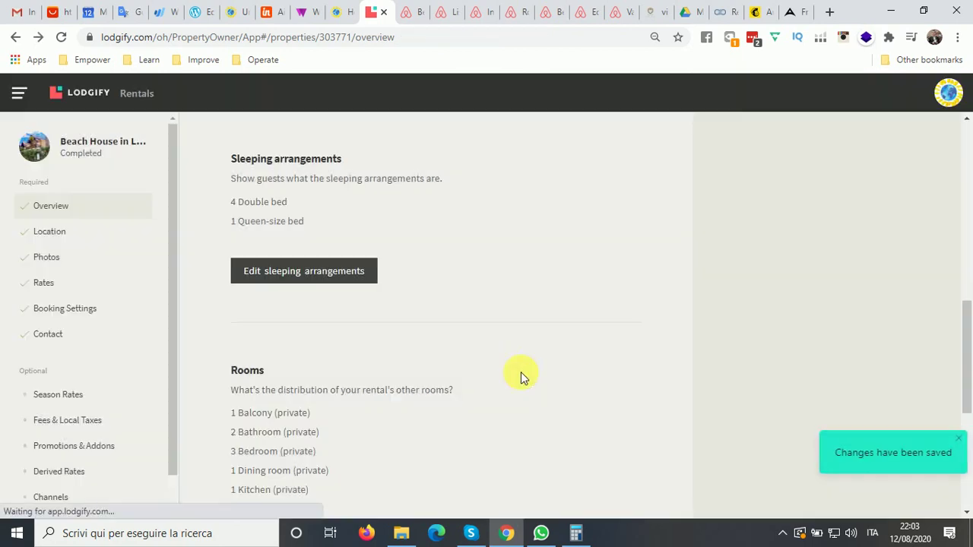
scroll(420, 363, down, 4)
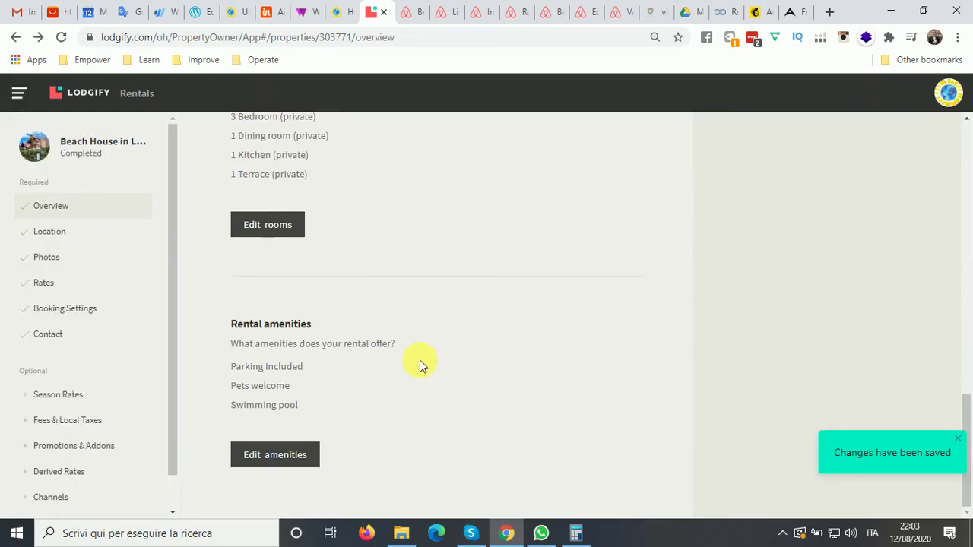
scroll(430, 369, up, 6)
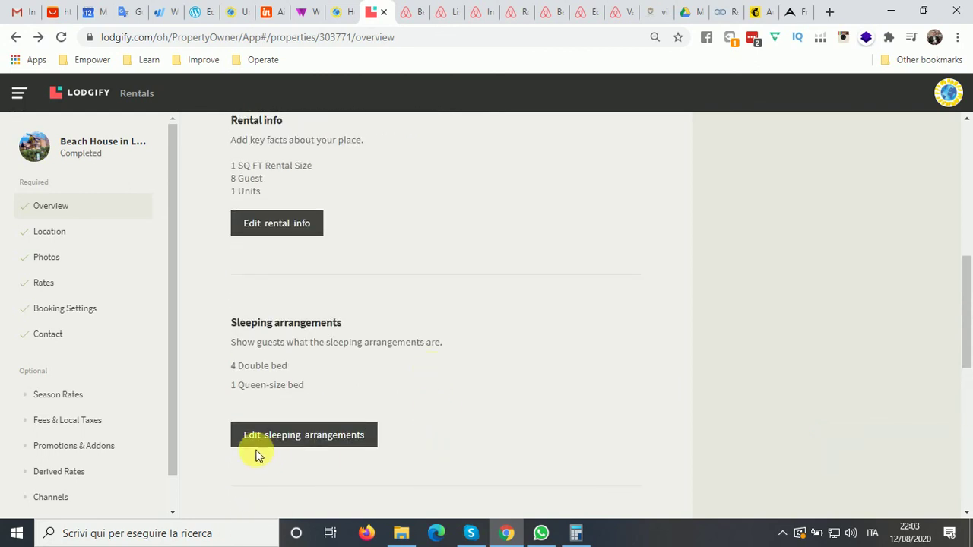
click(268, 440)
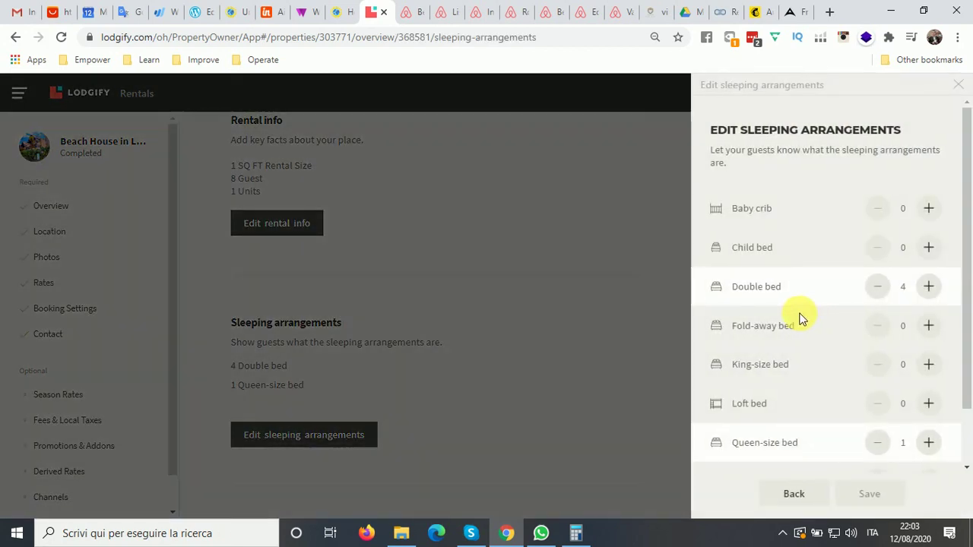
click(878, 293)
click(878, 292)
click(878, 293)
click(878, 293)
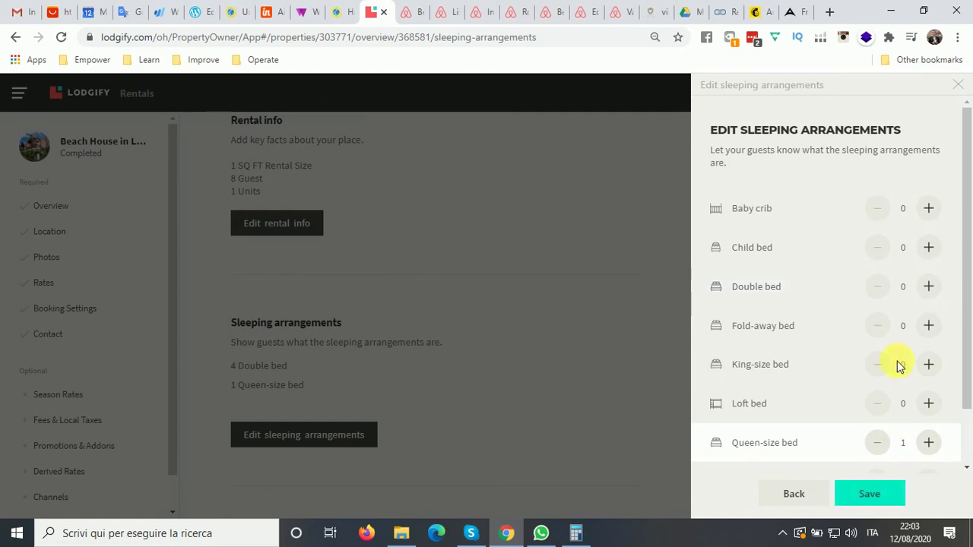
click(876, 496)
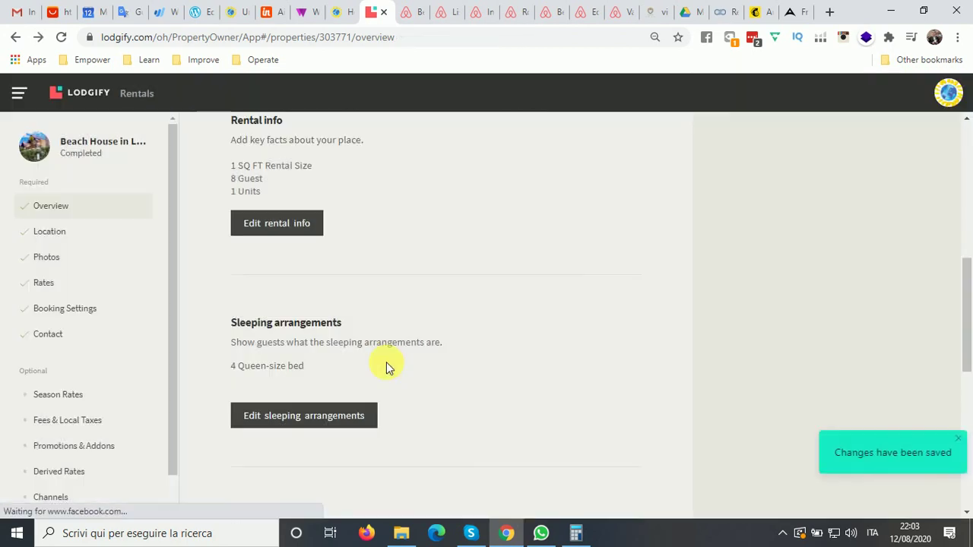
Step: Review the location and imported photos, then go to Rates with its €300 nightly default
click(42, 232)
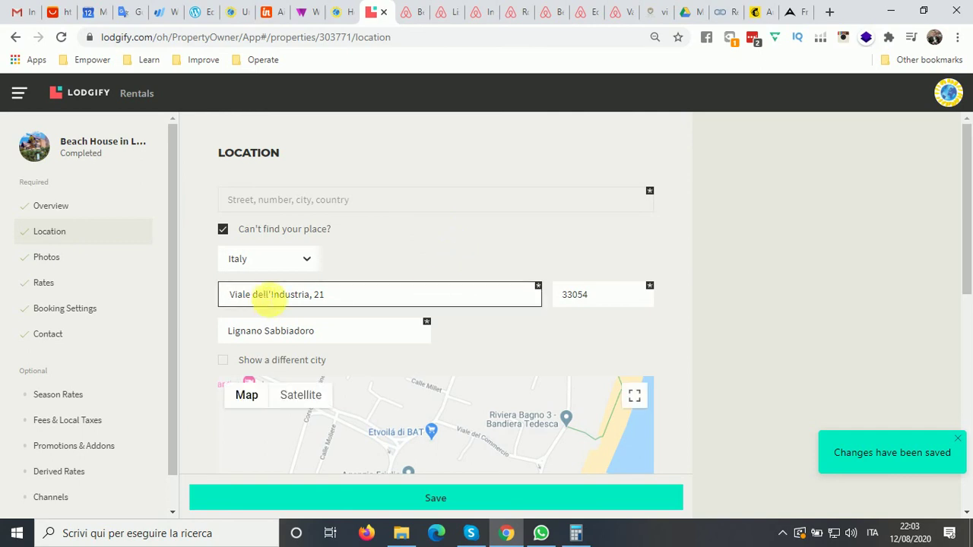
scroll(623, 316, down, 1)
scroll(715, 318, down, 5)
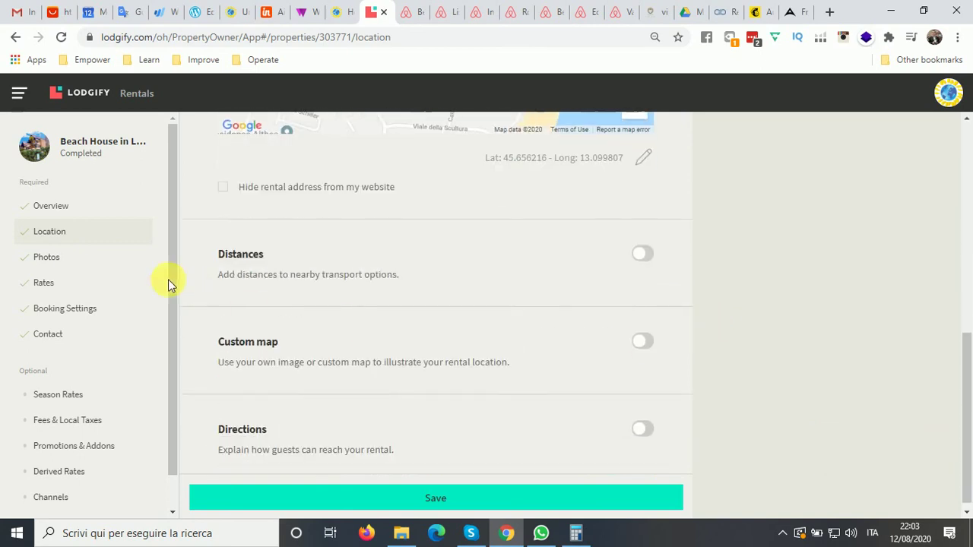
click(46, 259)
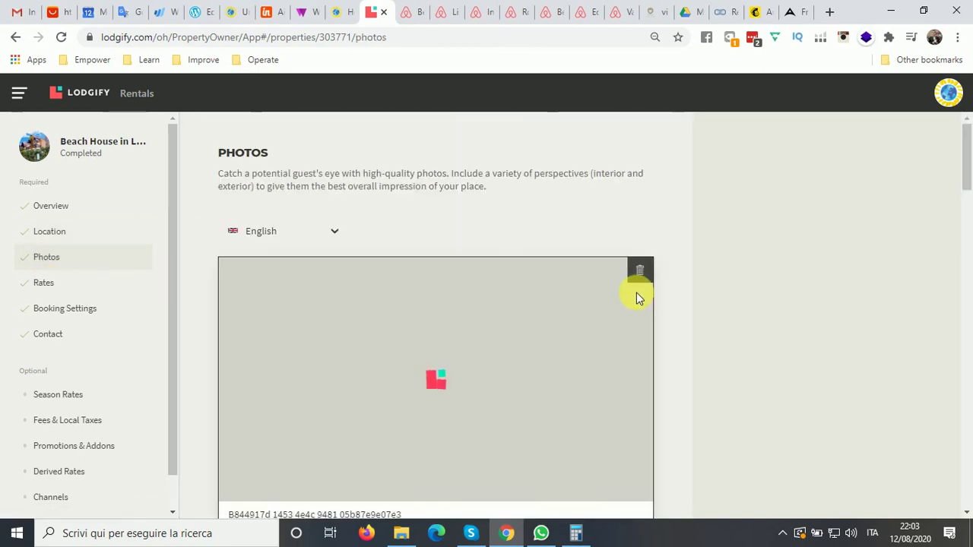
scroll(703, 302, down, 3)
scroll(689, 304, down, 15)
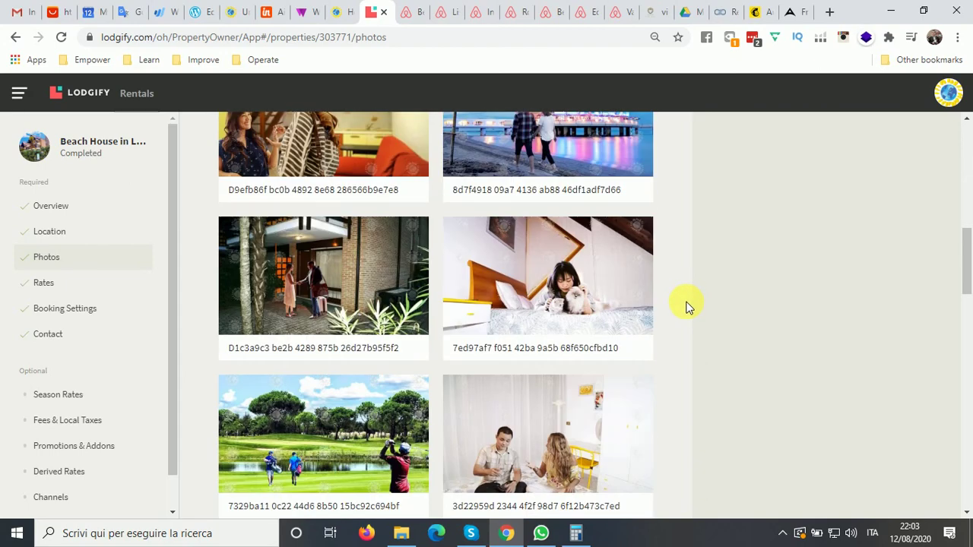
scroll(677, 305, down, 5)
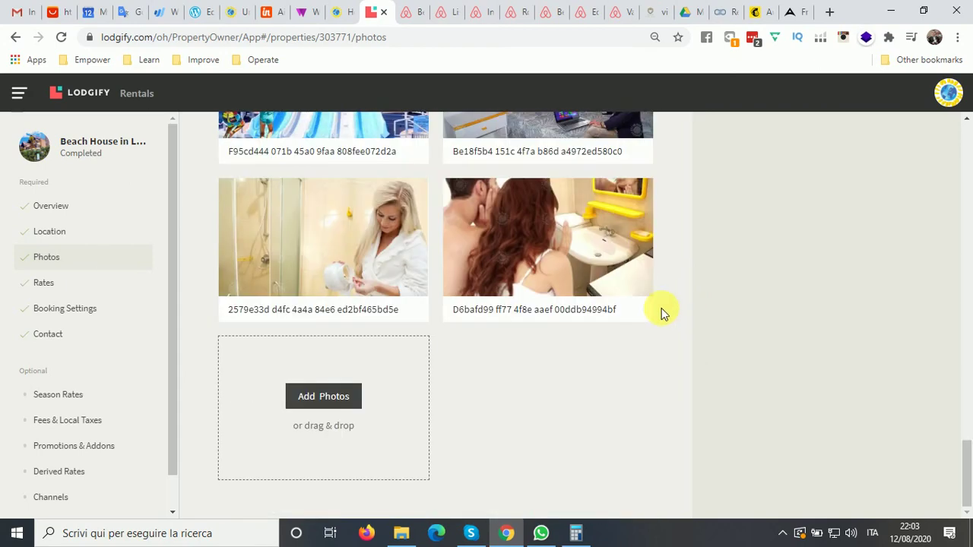
click(43, 284)
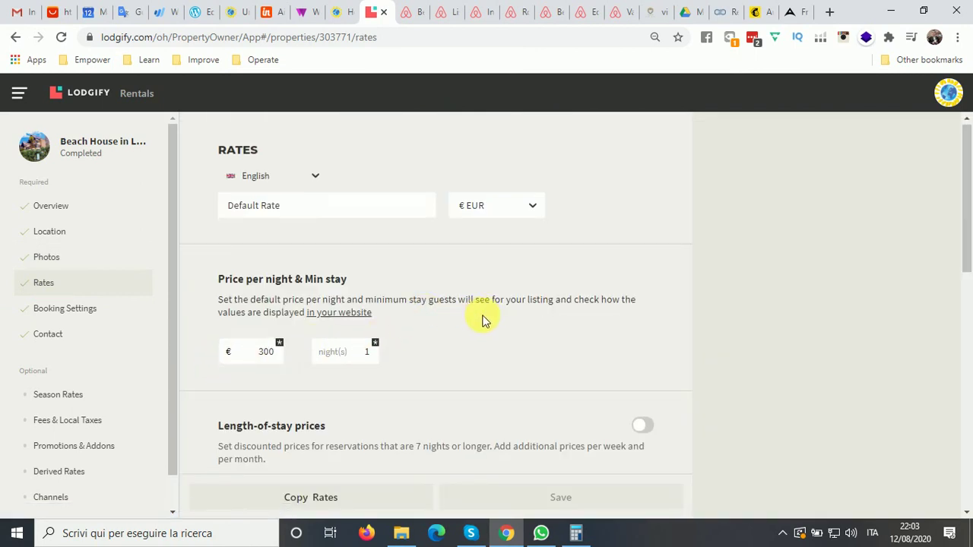
Step: Switch on Length-of-stay prices to reveal the empty Weekly and Monthly price fields
scroll(482, 320, down, 4)
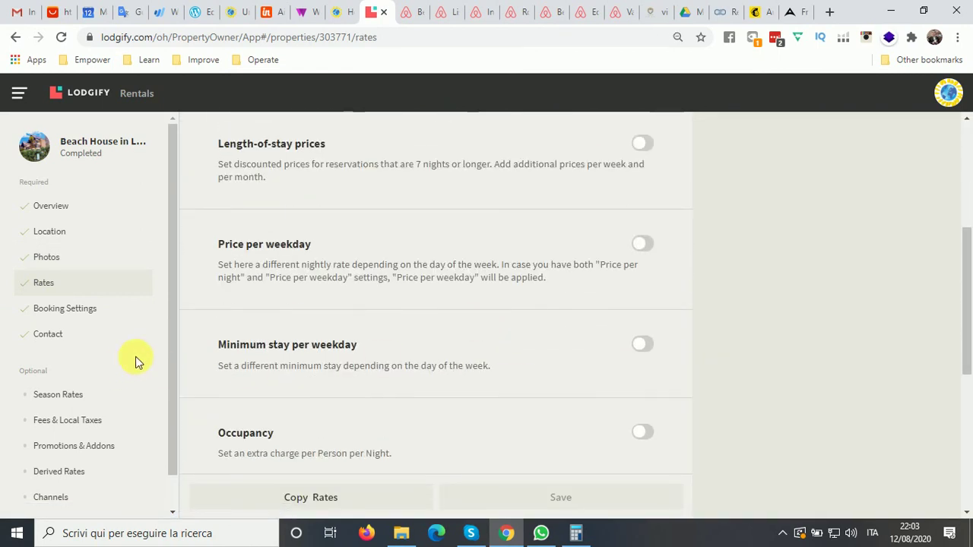
scroll(428, 380, up, 4)
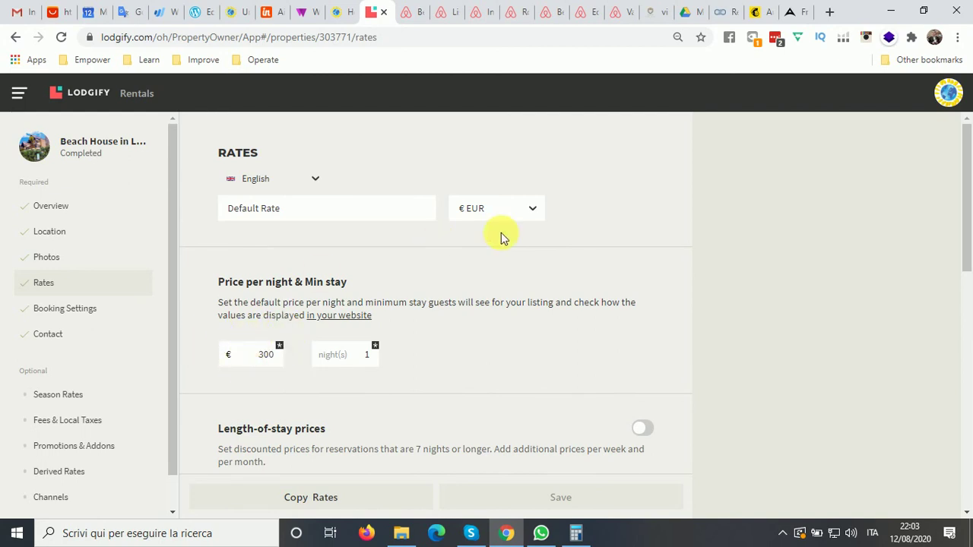
scroll(466, 320, down, 3)
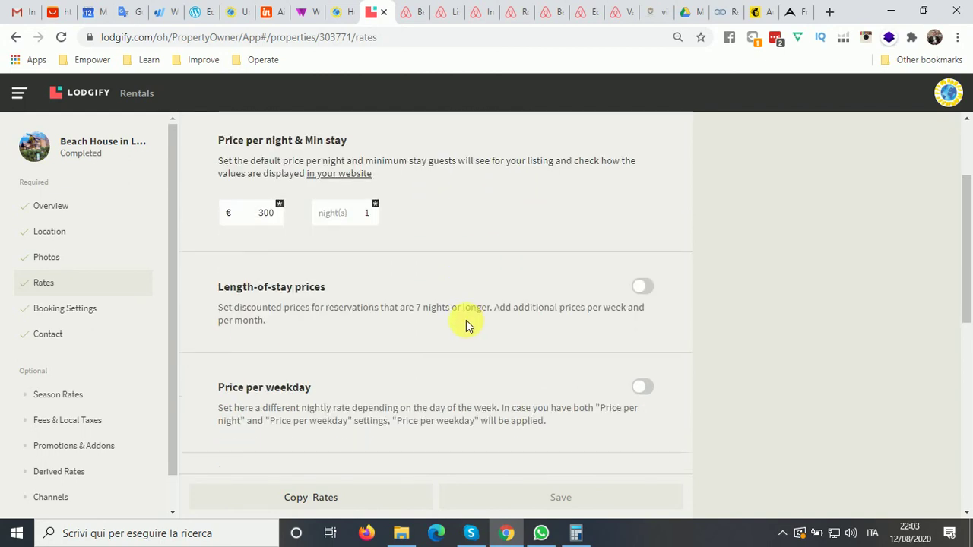
click(642, 216)
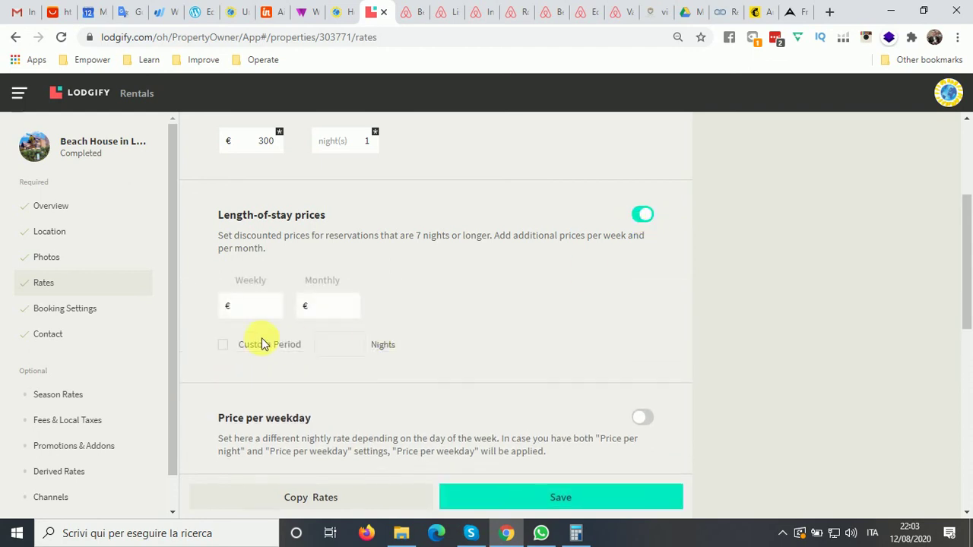
click(258, 306)
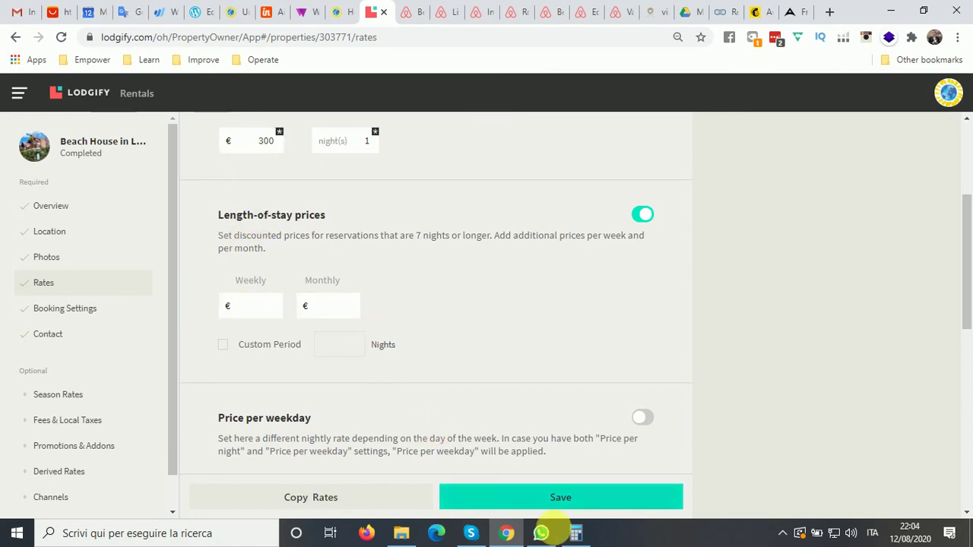
Step: Calculate 300 × 7 × 0,95 = 1995 in Calculator and enter it as the weekly price
click(577, 533)
drag(338, 97, 587, 101)
text(300)
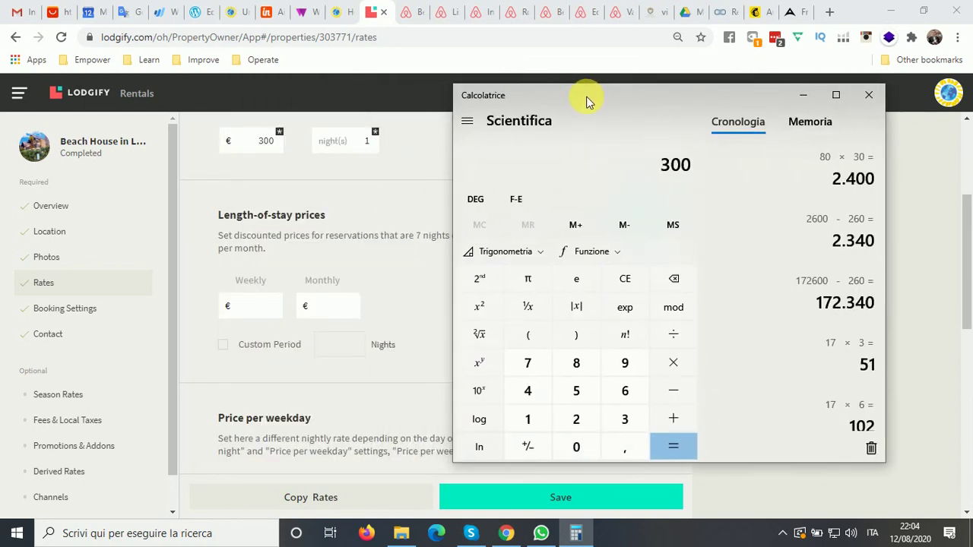
text( × 7)
key(Return)
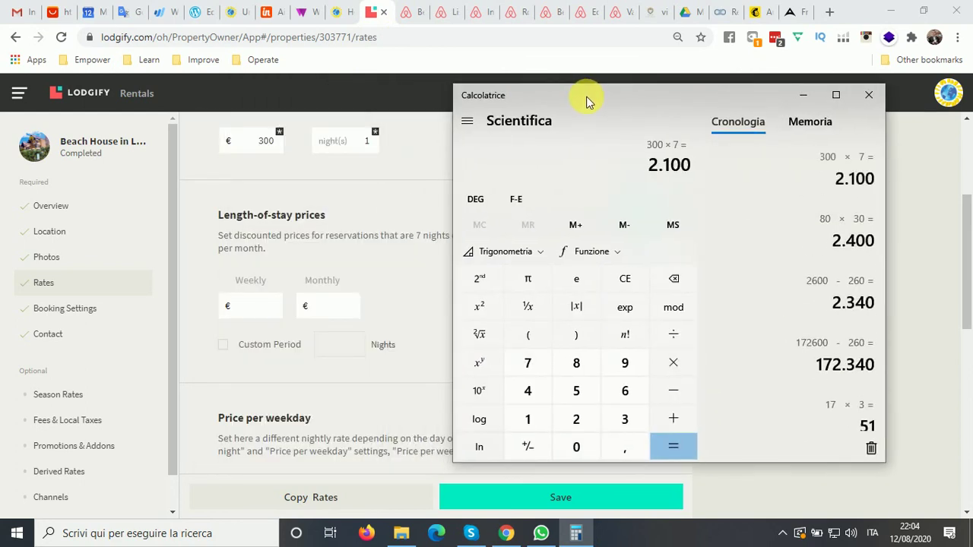
text(*0,)
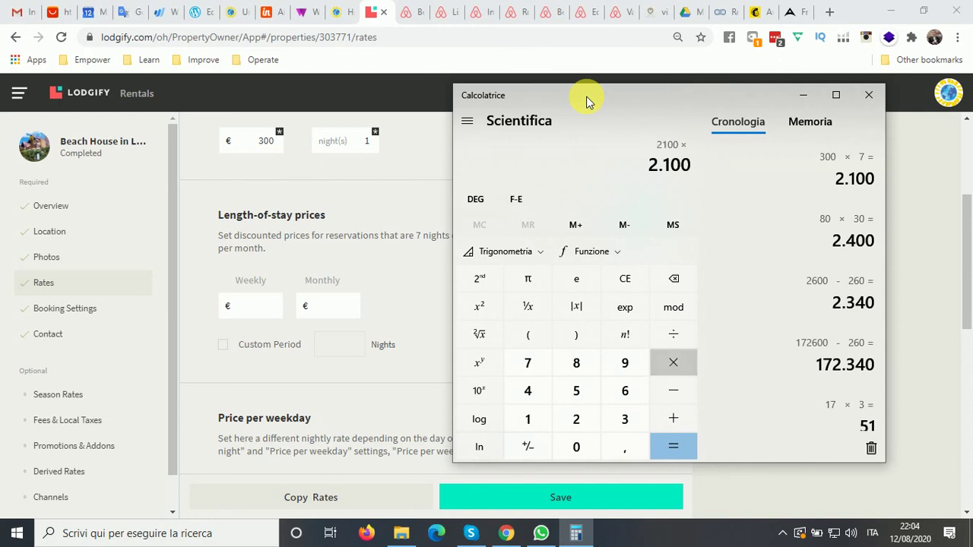
text(95)
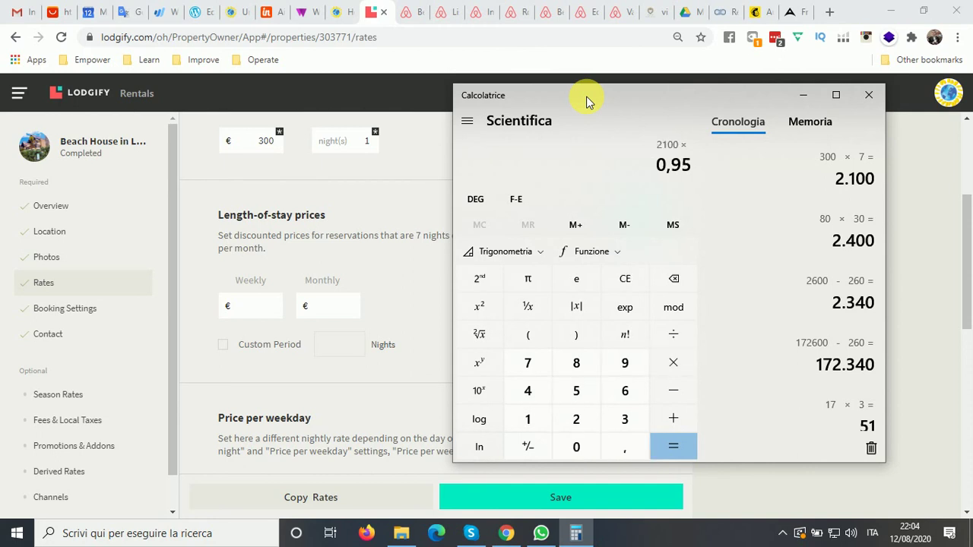
key(Return)
click(251, 305)
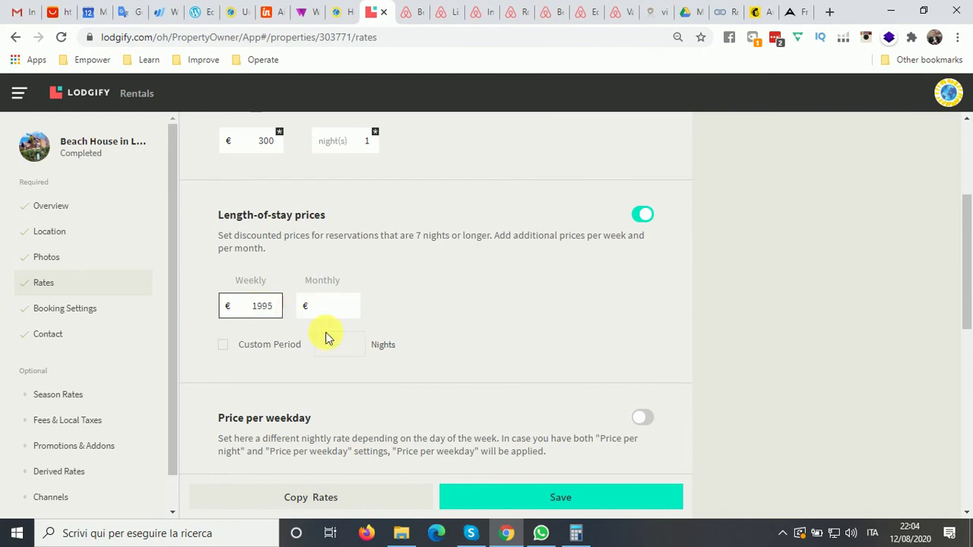
Step: Calculate the monthly price 300 × 30 × 0,75 = 6750 in Calculator
click(574, 533)
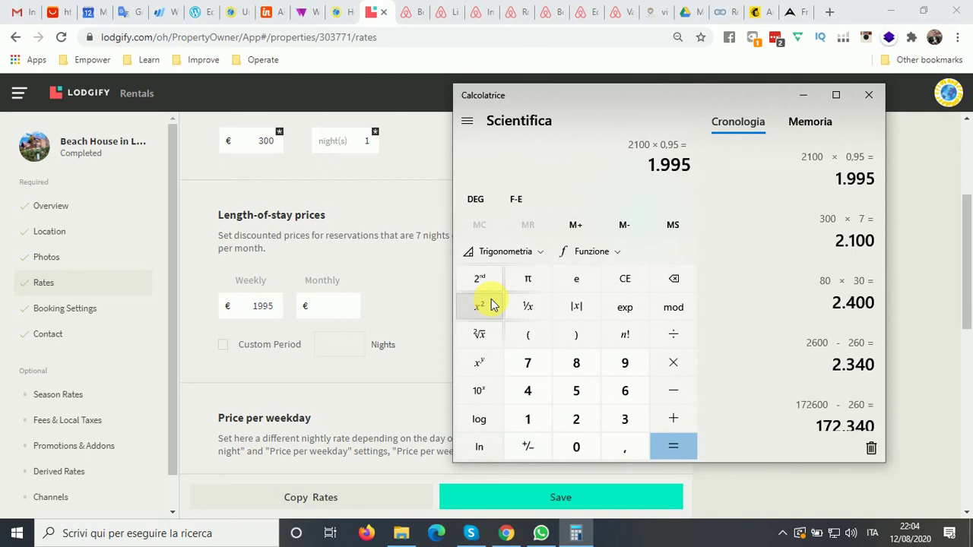
text(300)
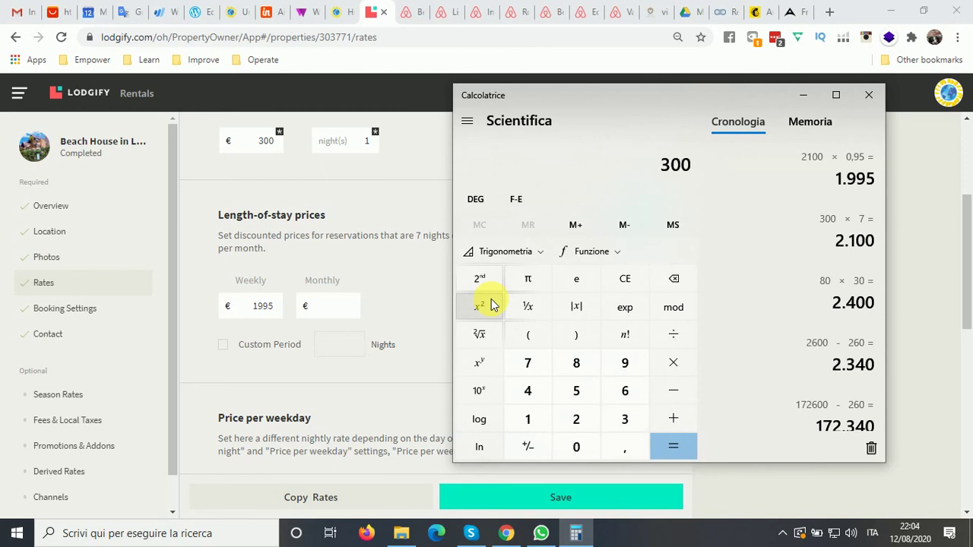
key(slash)
text(30)
key(Return)
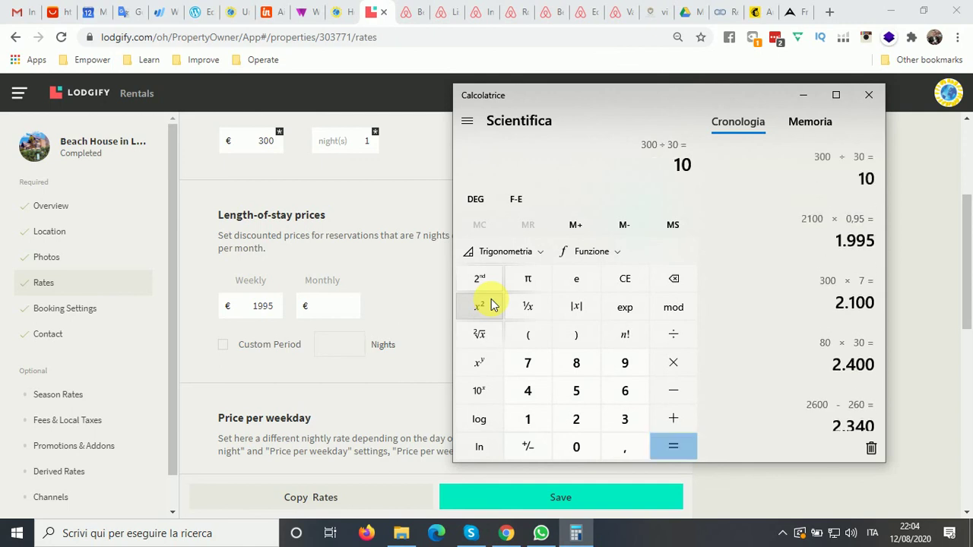
text(300)
text(*30)
key(Return)
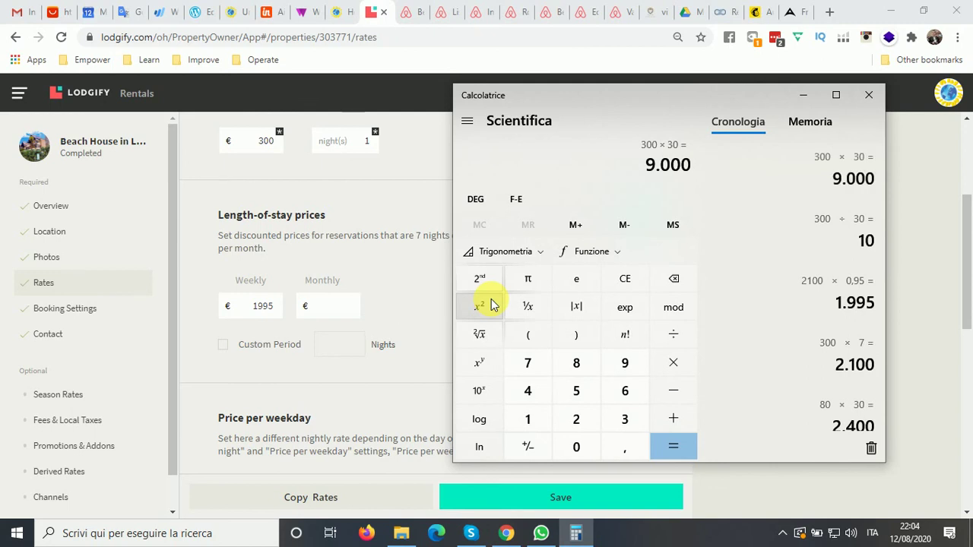
text(*,)
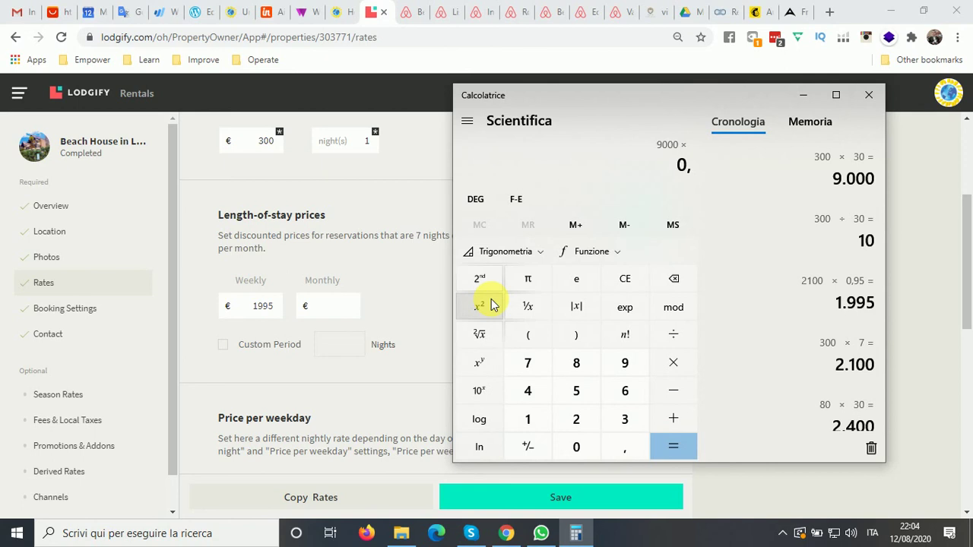
text(75)
key(Return)
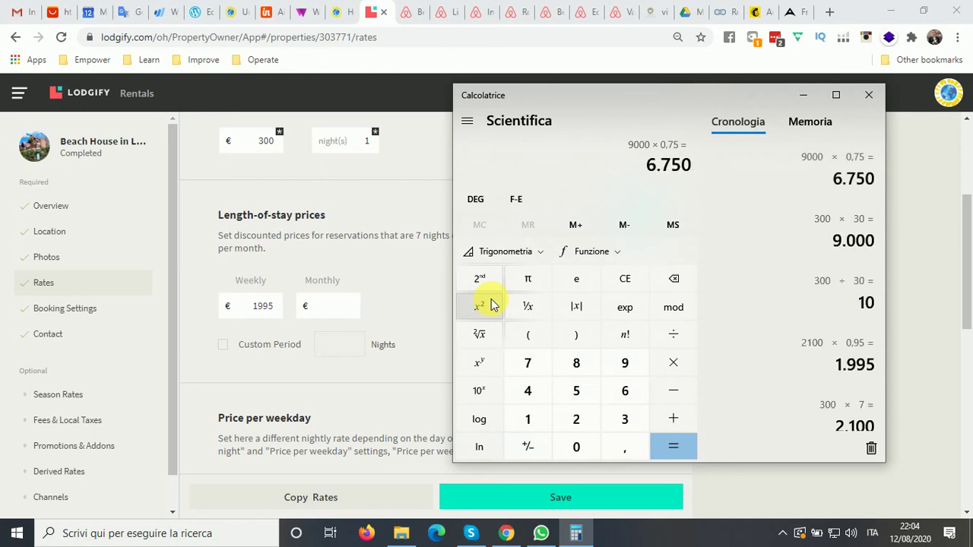
click(332, 305)
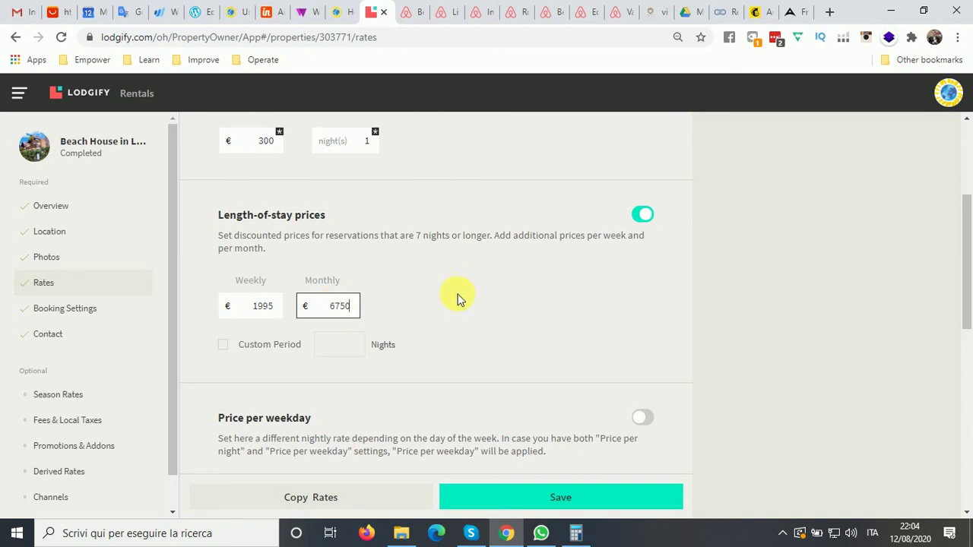
Step: Save the rates with the 1995 weekly and 6750 monthly length-of-stay prices
scroll(457, 299, down, 1)
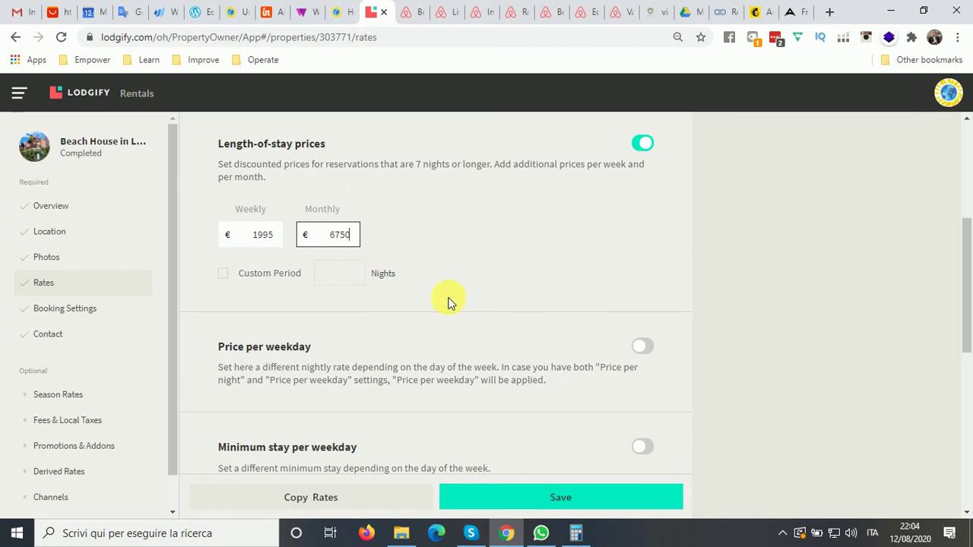
scroll(448, 303, down, 1)
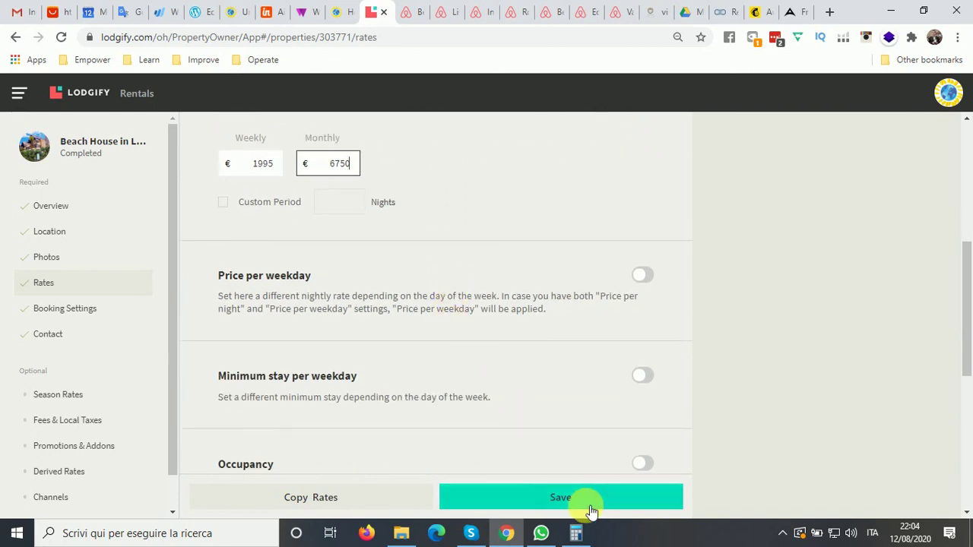
scroll(315, 296, down, 2)
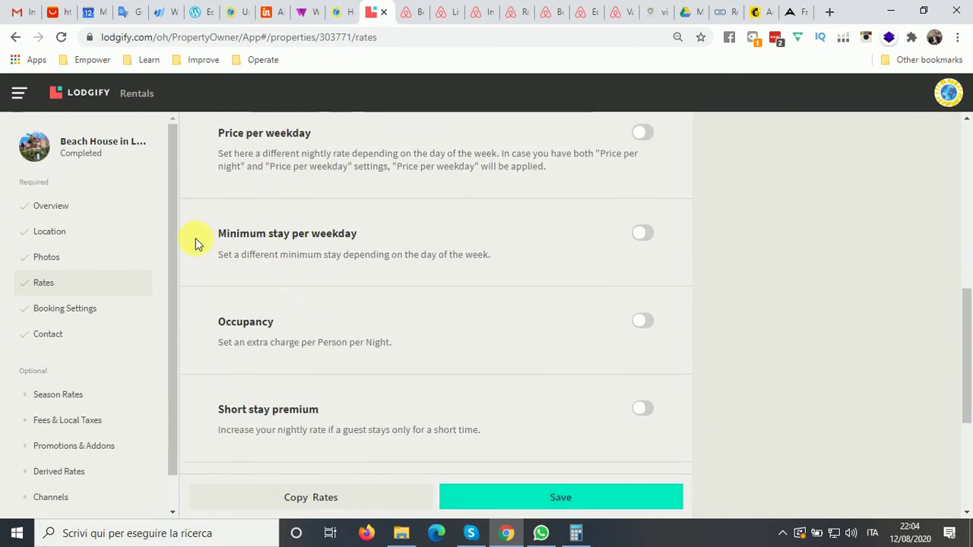
scroll(344, 239, down, 1)
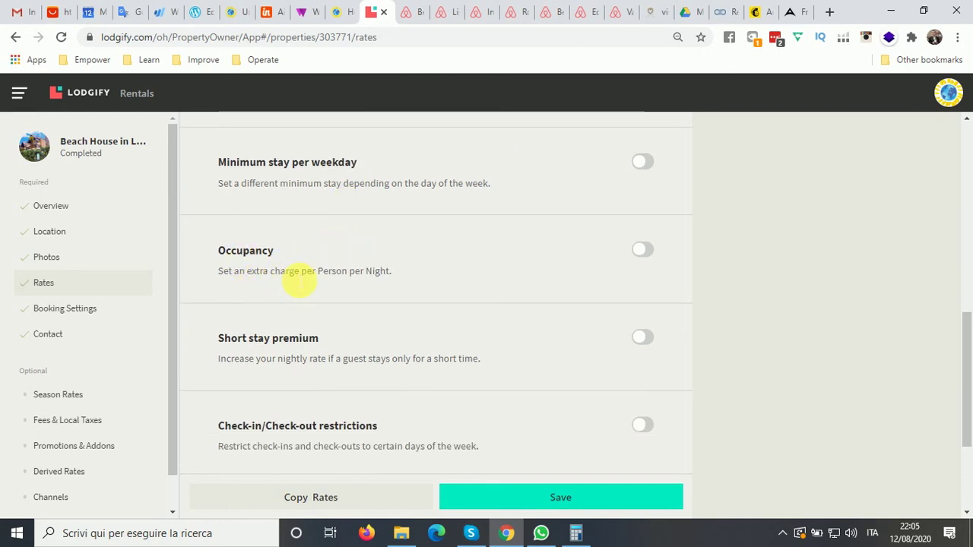
scroll(357, 286, down, 1)
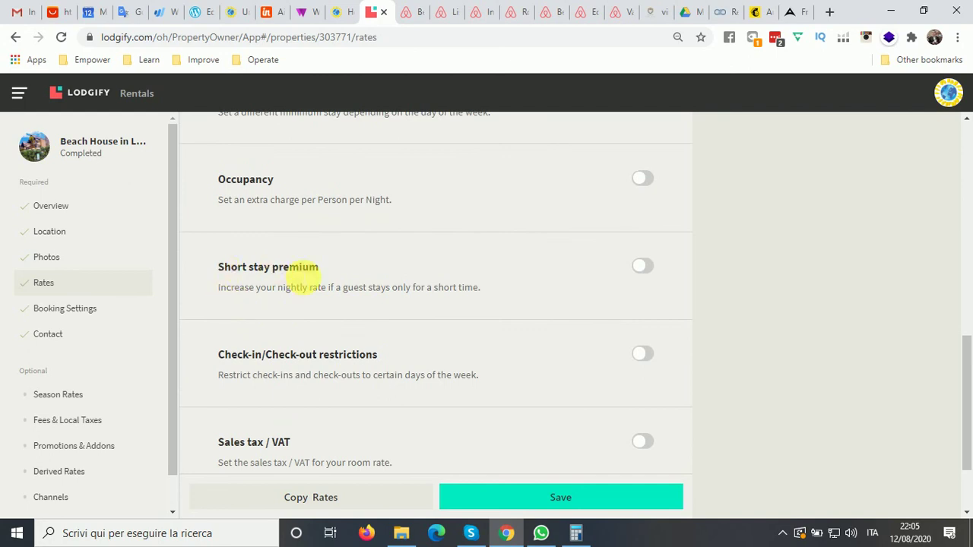
scroll(304, 285, down, 1)
scroll(358, 289, down, 1)
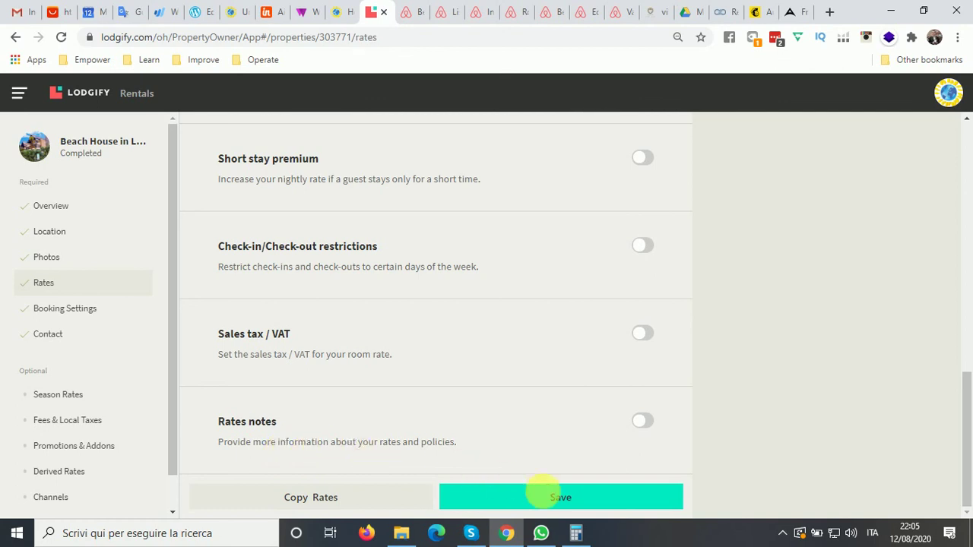
click(574, 503)
Step: Change the rental's bookability from Instant Booking to Inquiry Only
click(65, 310)
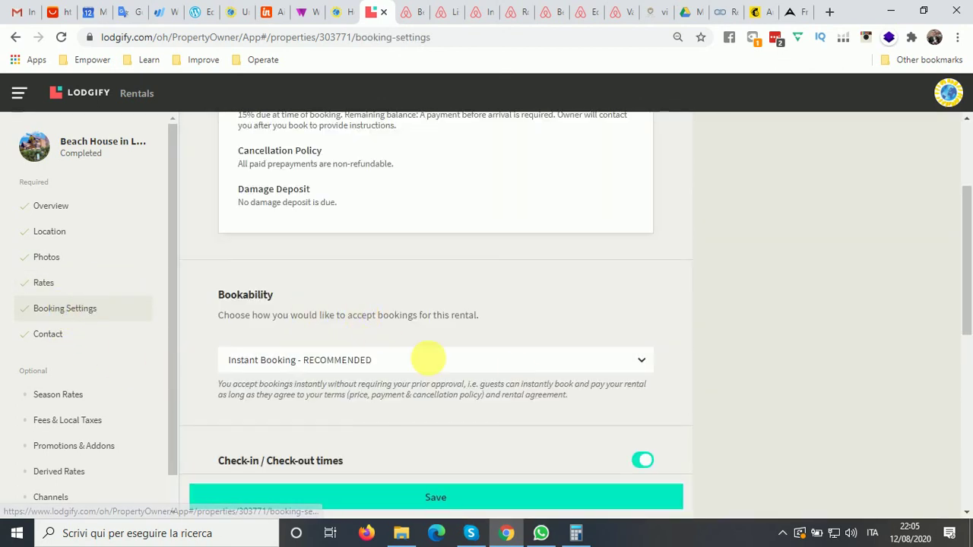
scroll(656, 323, up, 3)
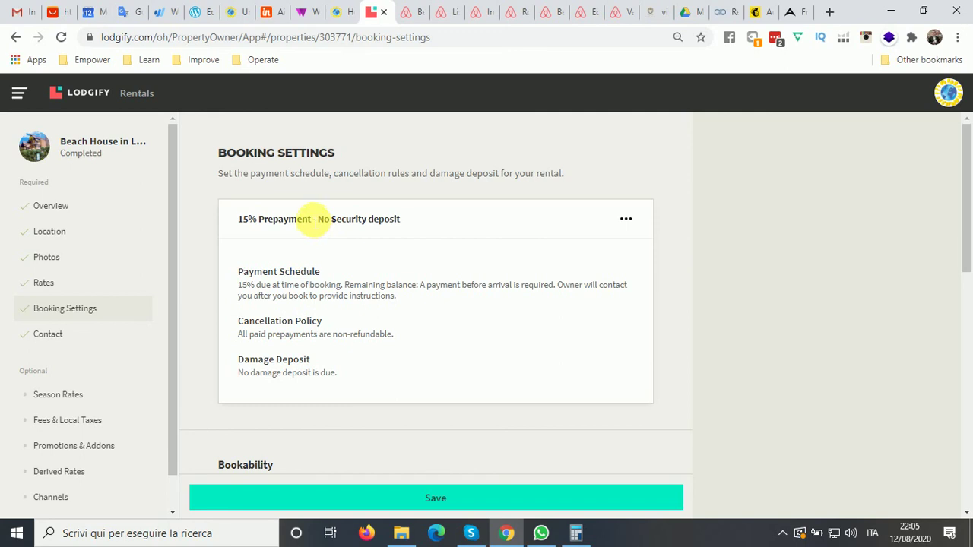
scroll(340, 278, down, 4)
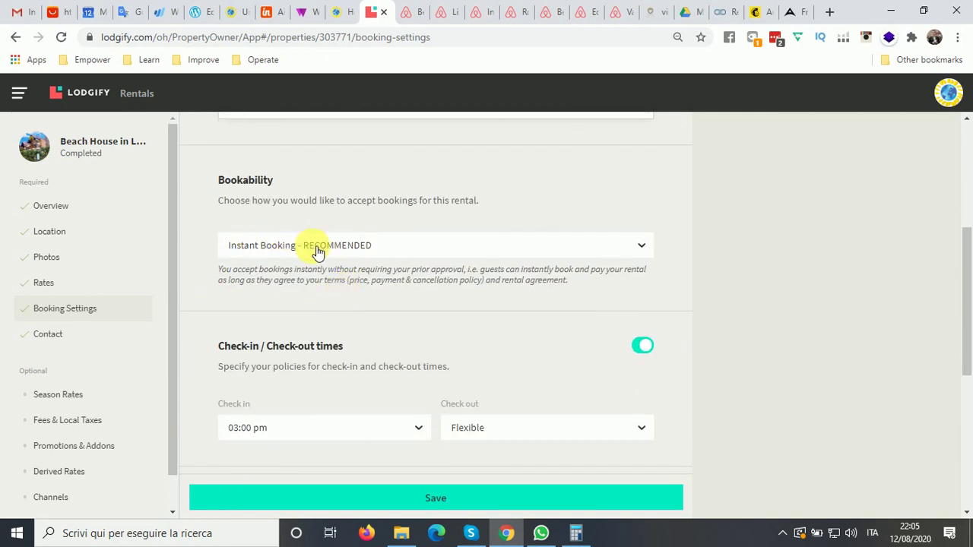
click(318, 252)
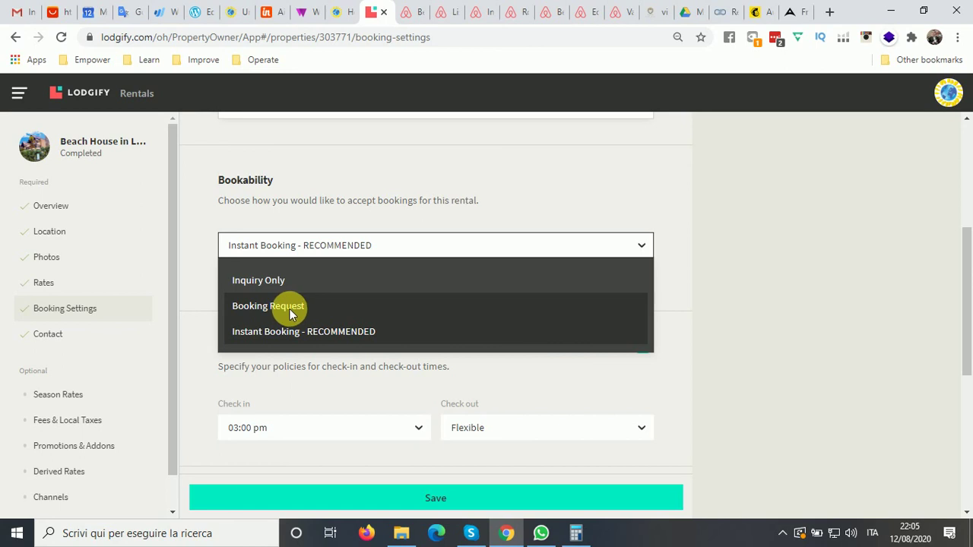
click(271, 280)
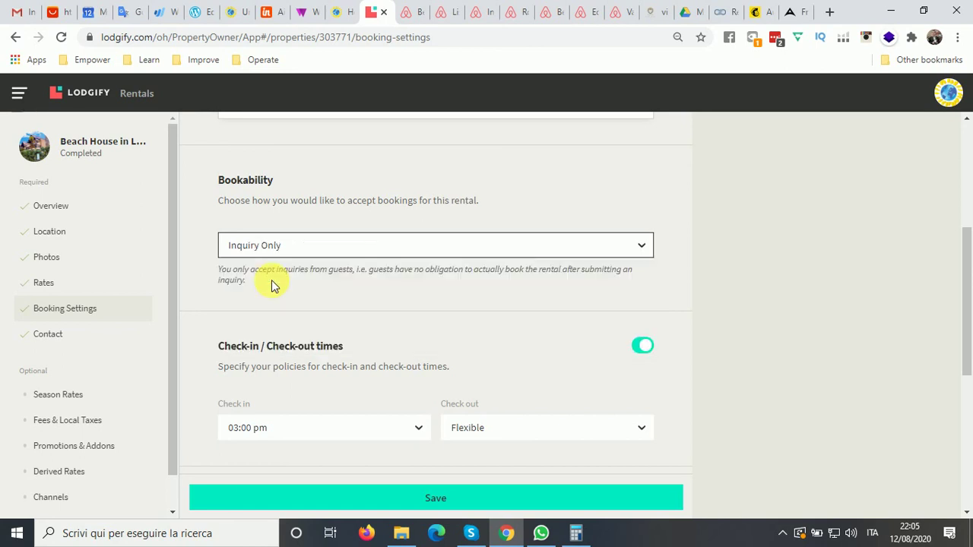
click(320, 245)
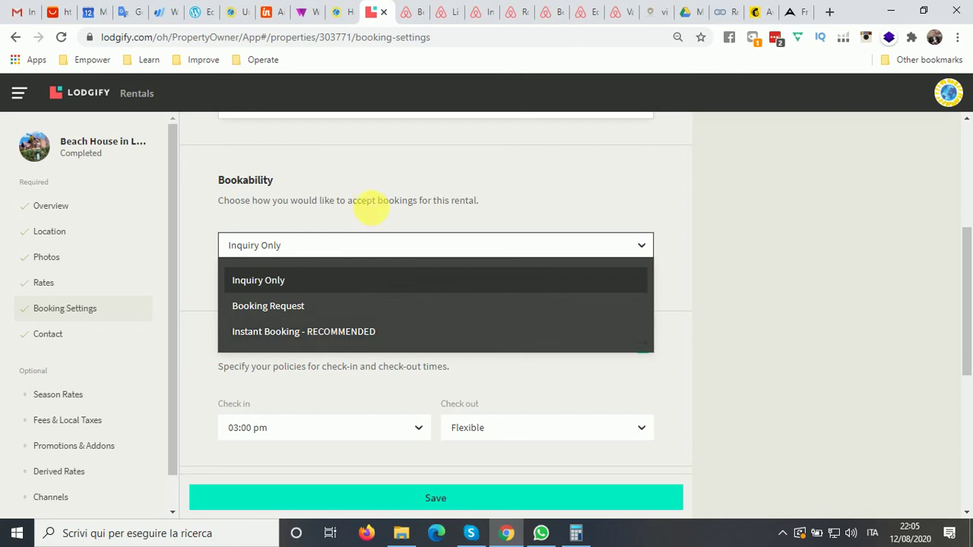
click(371, 211)
Step: Review the 03:00 pm check-in, 1-day notice and 180-day window, then save
scroll(374, 289, down, 2)
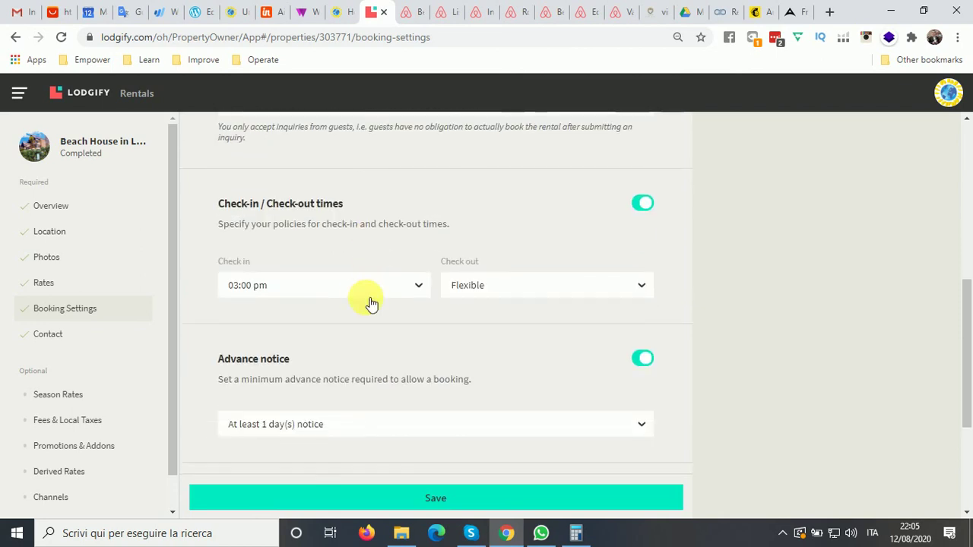
scroll(326, 261, up, 3)
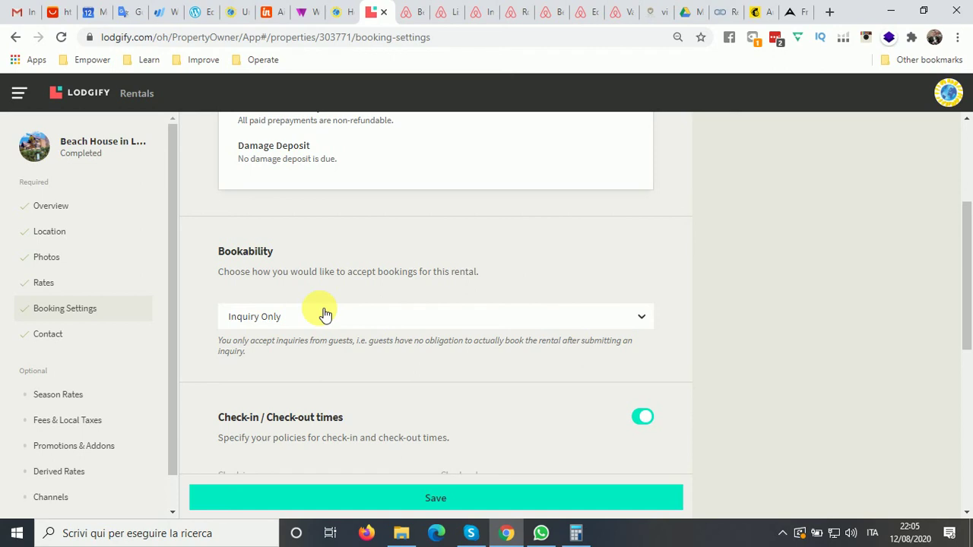
scroll(318, 311, down, 2)
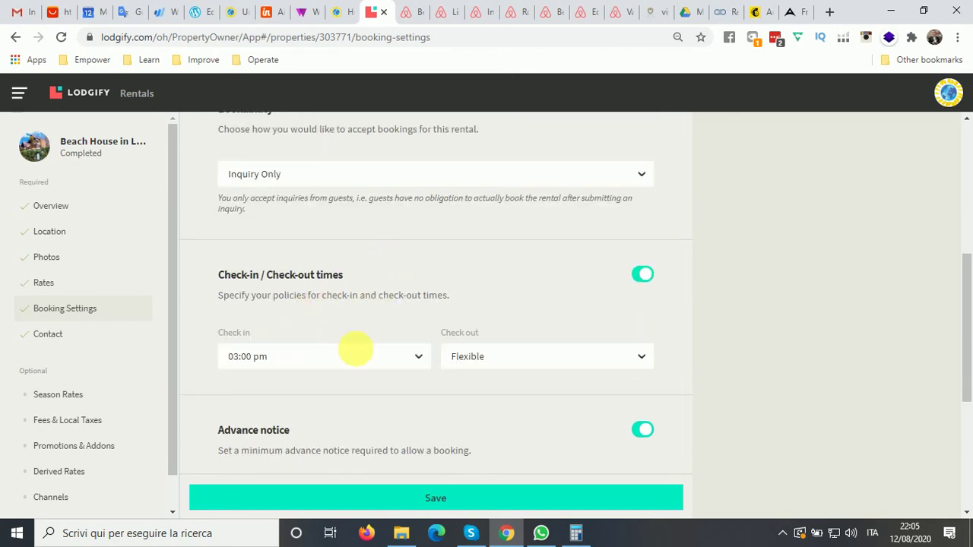
scroll(342, 288, down, 2)
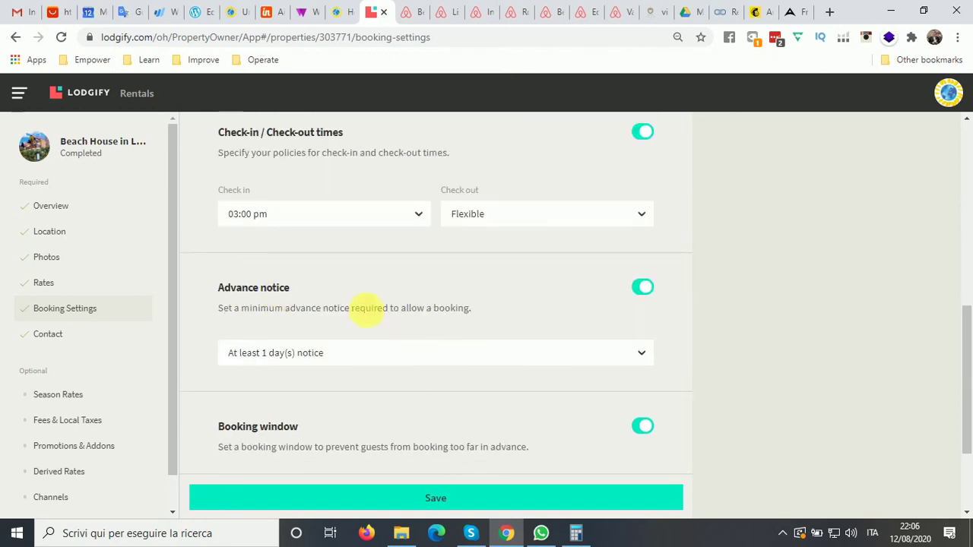
scroll(354, 334, down, 2)
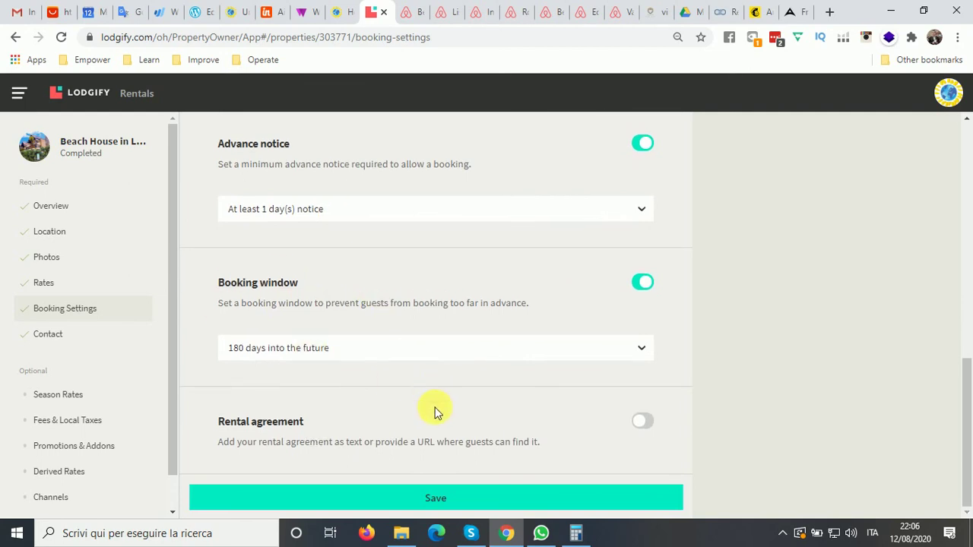
click(431, 506)
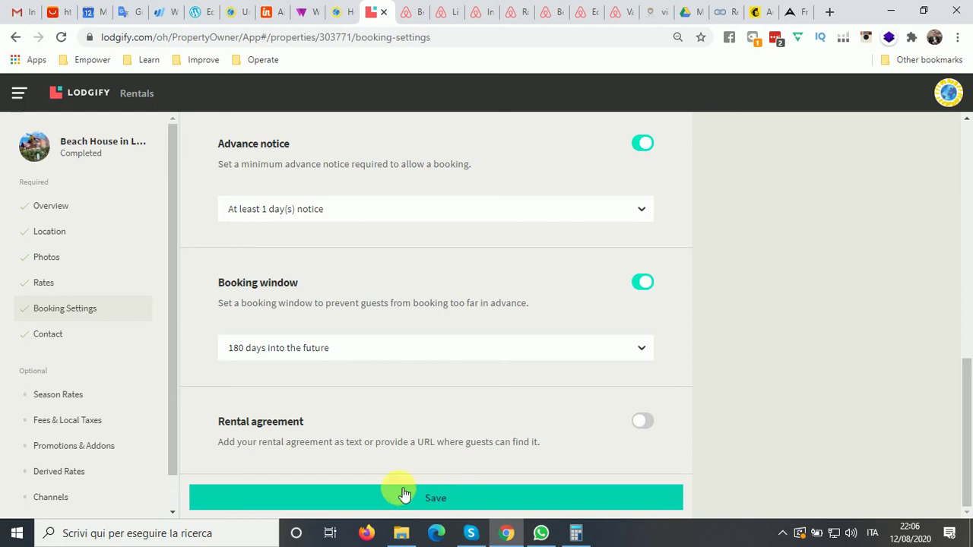
Step: Check the rental's contact details, then go to the still-empty Season Rates page
click(57, 340)
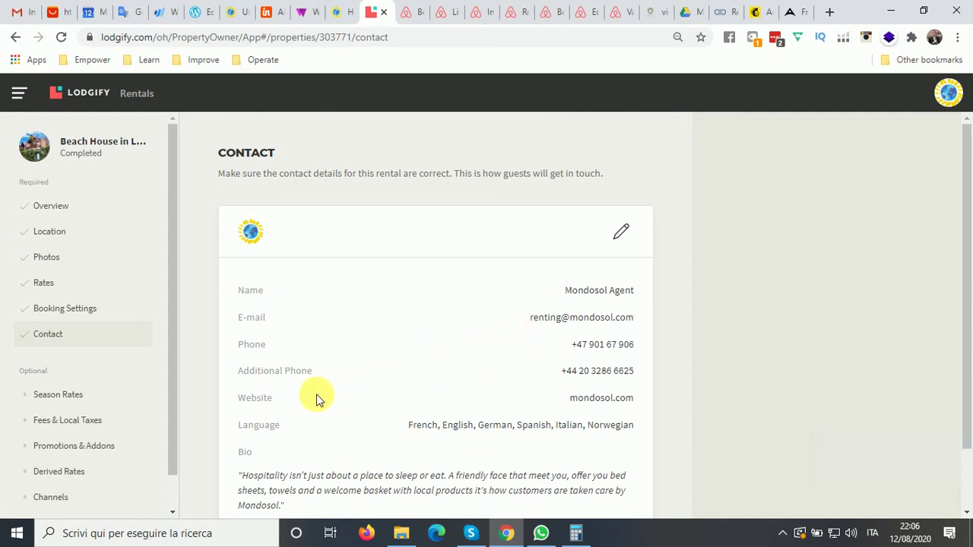
click(58, 394)
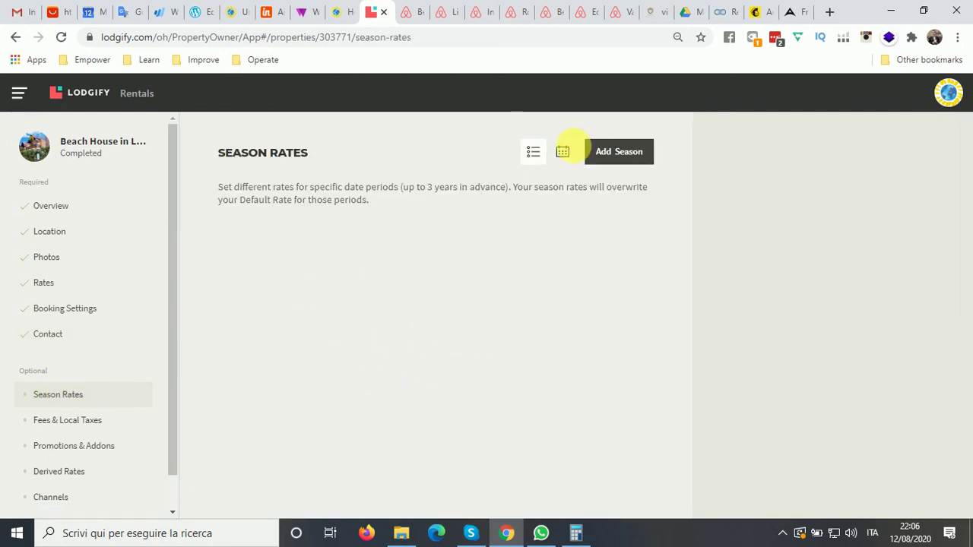
Step: Add a season named 'January 08, 2020 - April 07, 2020', pasted from the rates table
click(628, 151)
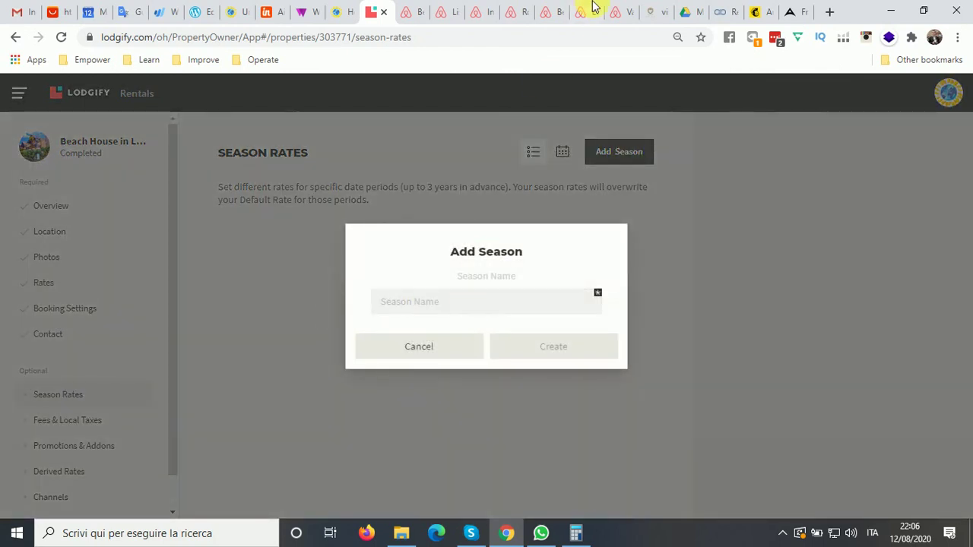
drag(652, 11, 406, 12)
mouse_move(149, 152)
mouse_down()
mouse_move(308, 152)
mouse_move(150, 149)
mouse_up()
key(ctrl+c)
click(337, 152)
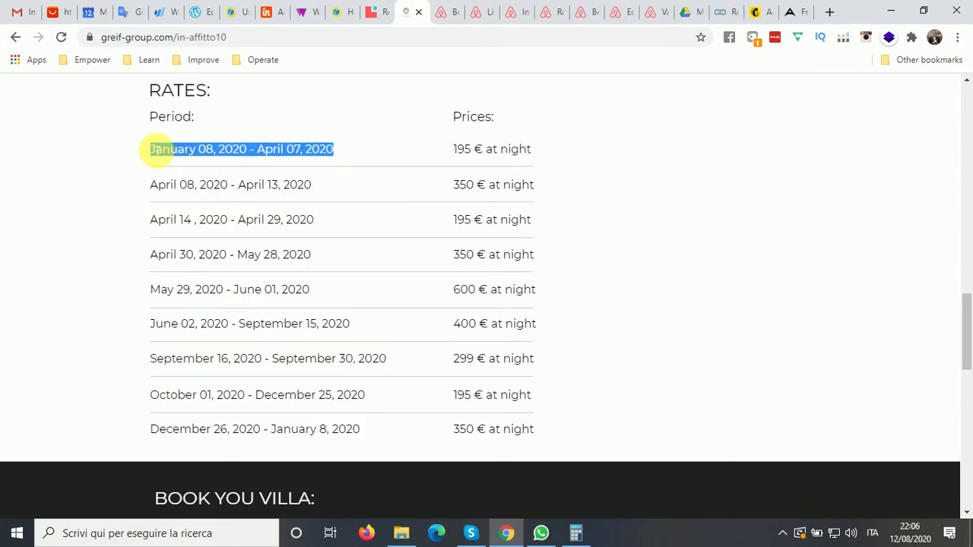
click(369, 13)
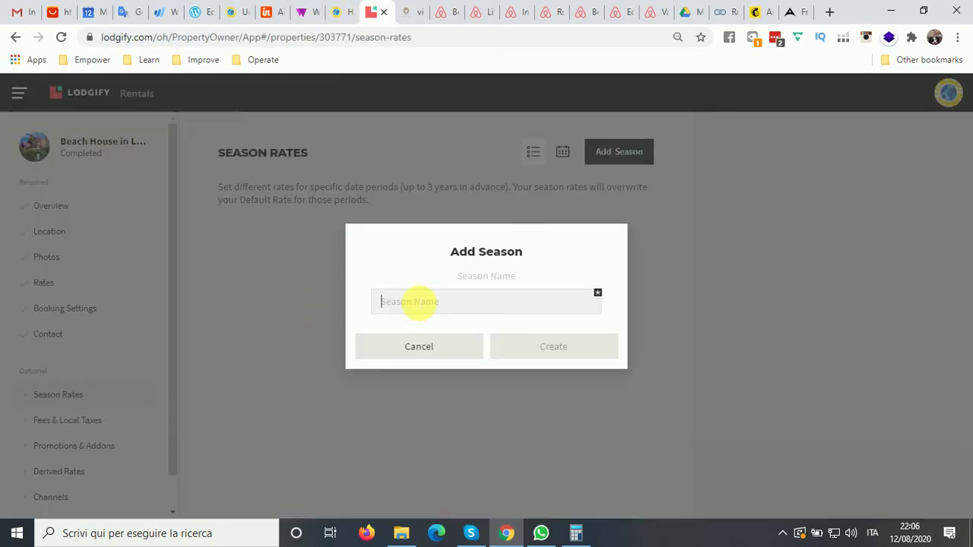
key(ctrl+v)
Step: Create the season and change the end year in its name to 2021
click(564, 354)
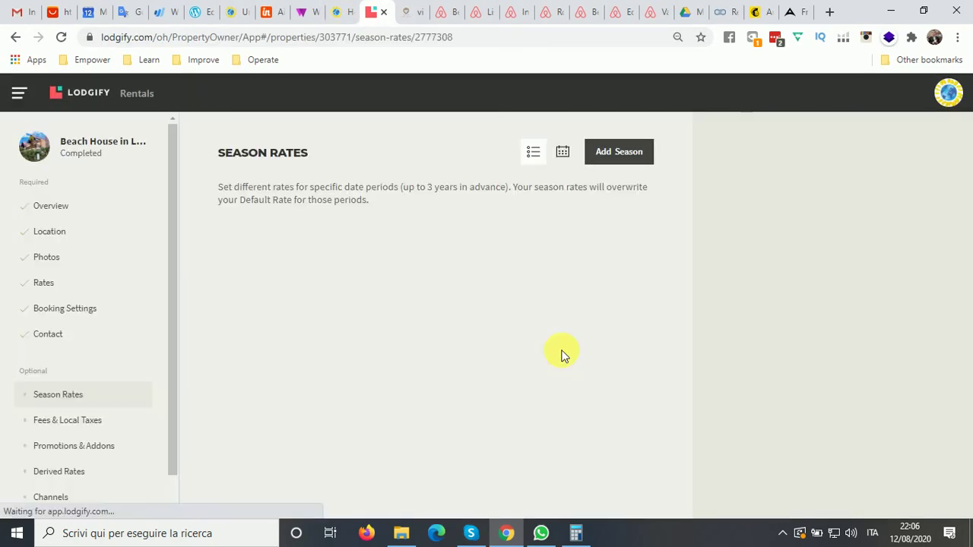
click(475, 284)
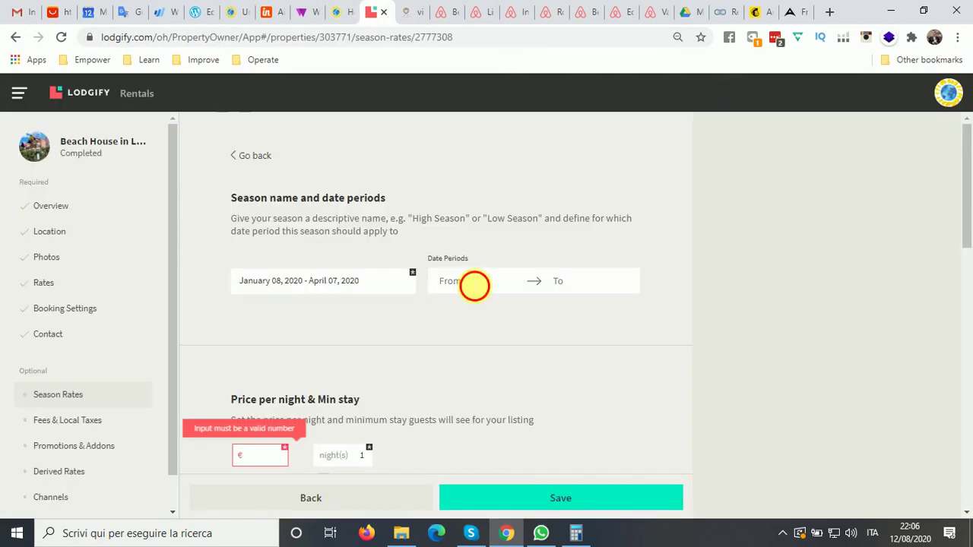
click(451, 338)
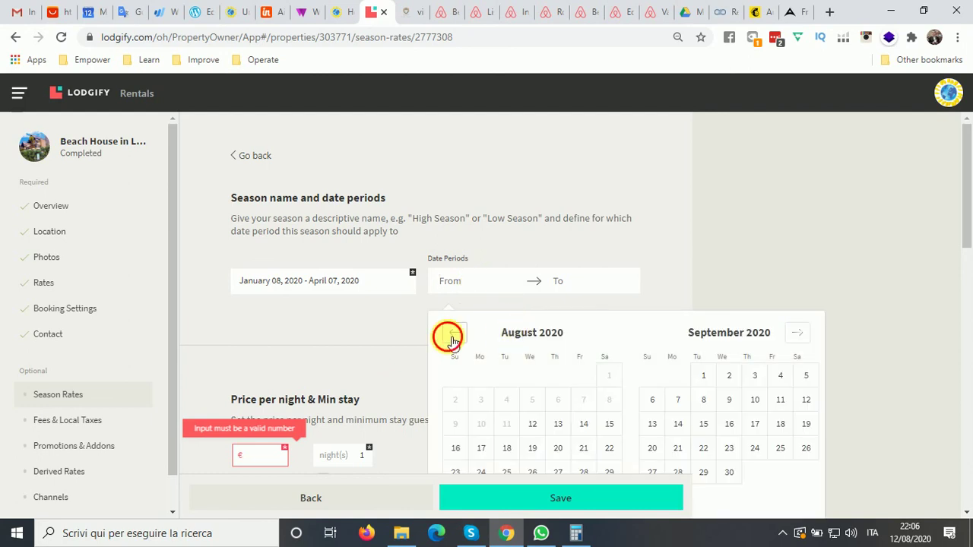
click(452, 338)
click(452, 338)
click(452, 338)
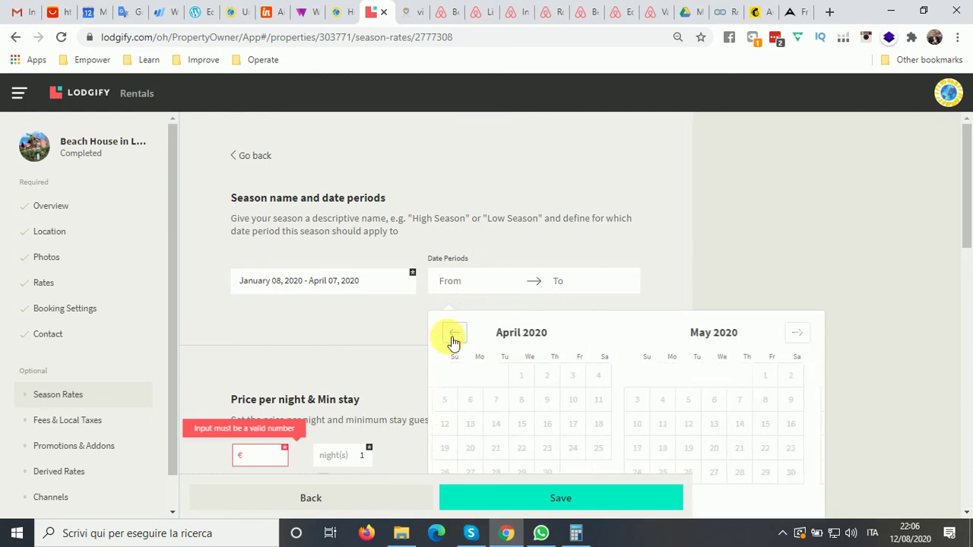
click(453, 339)
click(453, 339)
click(453, 339)
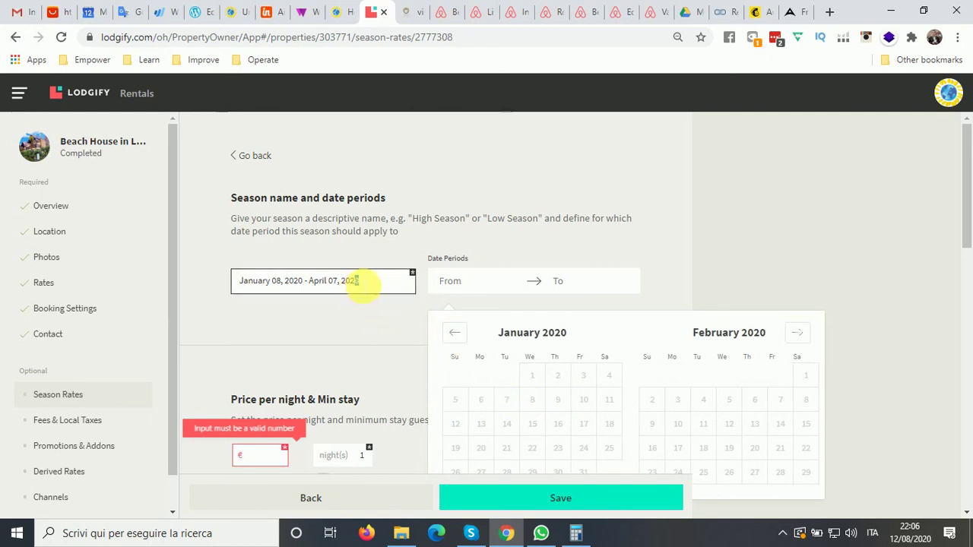
text(1)
Step: Set the season's period from 8 January 2021 to 7 April 2021
click(465, 287)
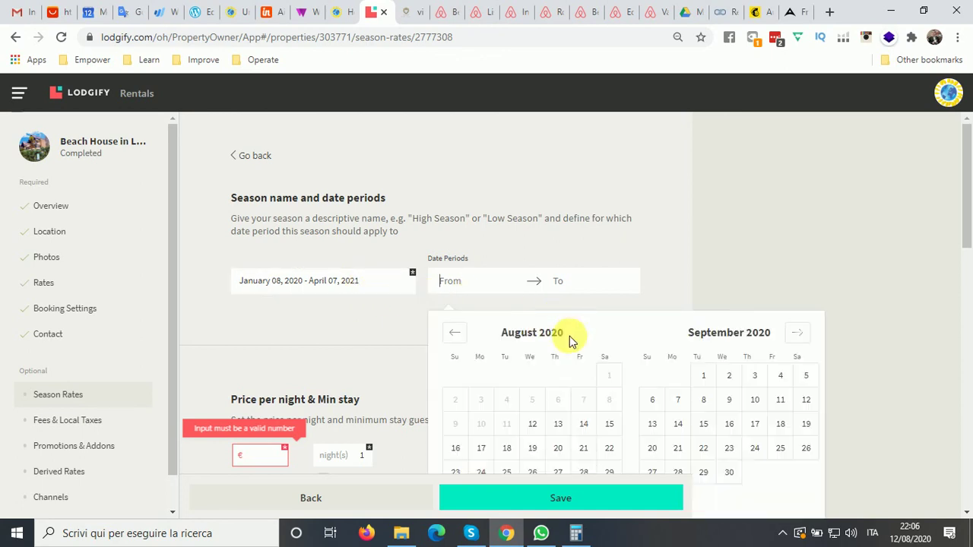
click(794, 333)
click(795, 333)
click(794, 333)
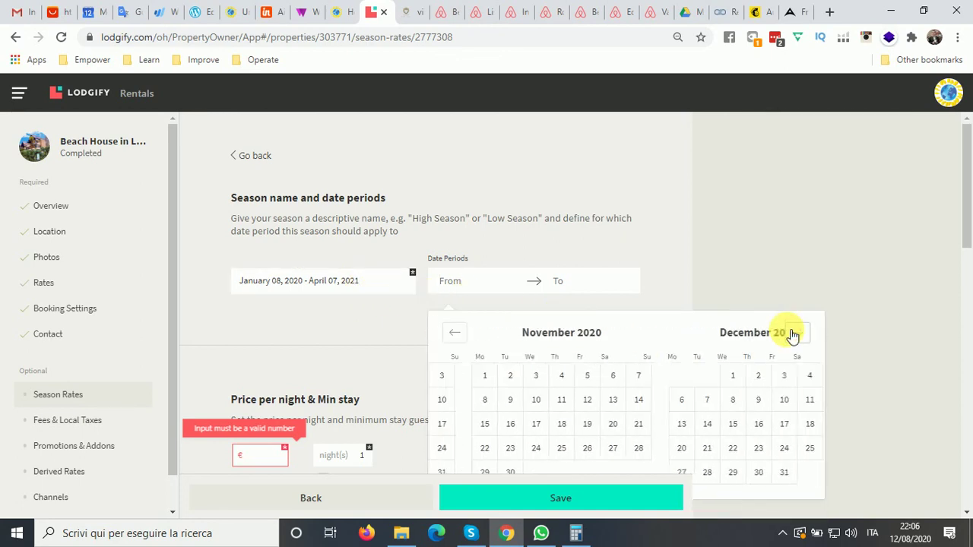
click(794, 333)
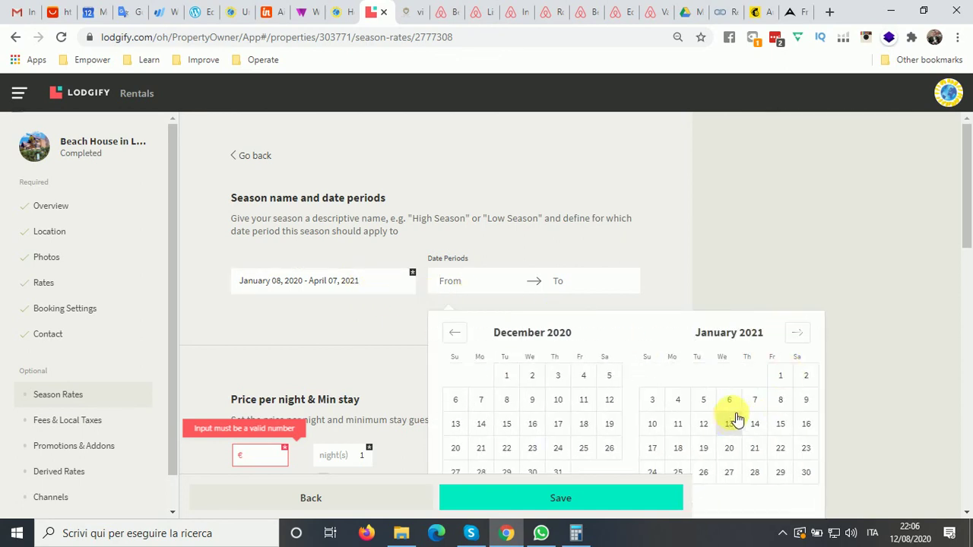
click(780, 400)
click(804, 339)
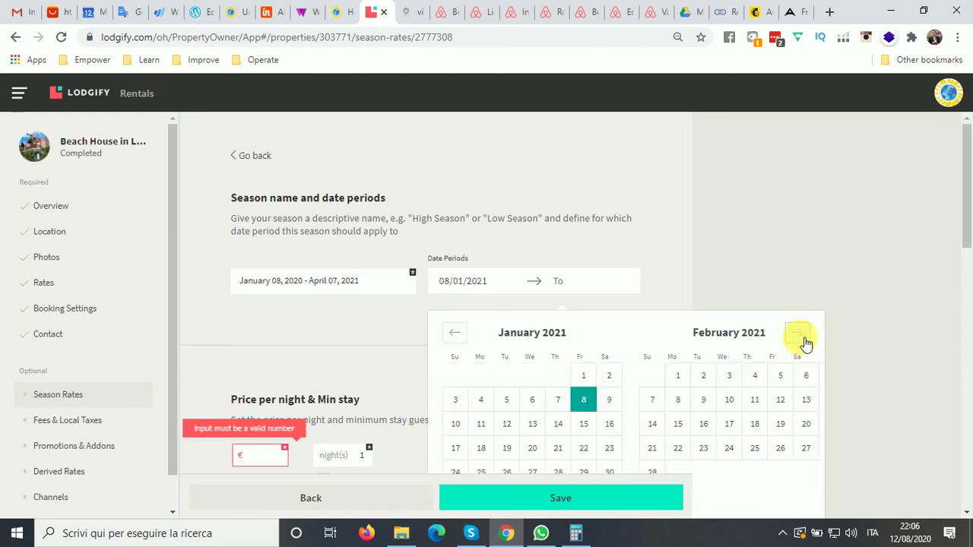
click(805, 339)
click(804, 339)
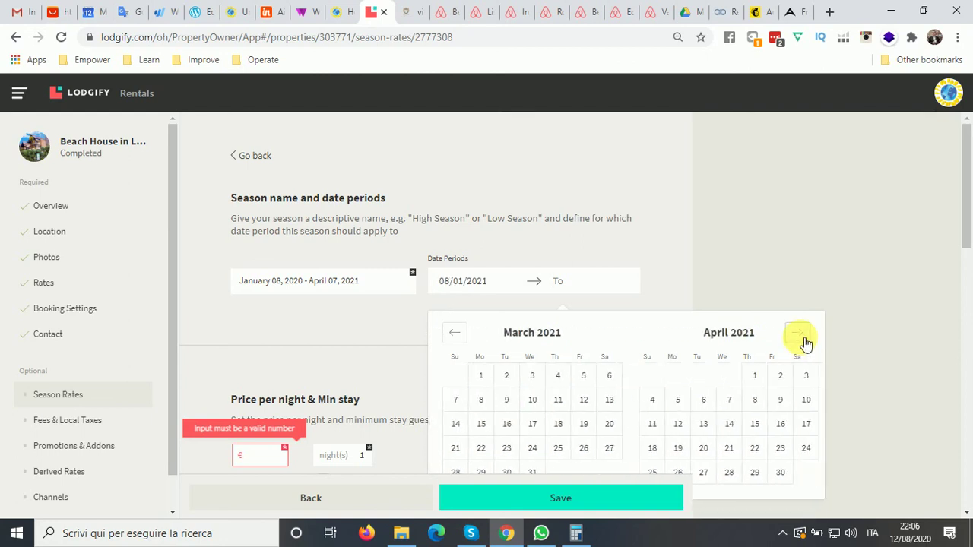
click(729, 401)
Step: Enter a nightly price of 195 EUR and save the first season
scroll(418, 365, down, 2)
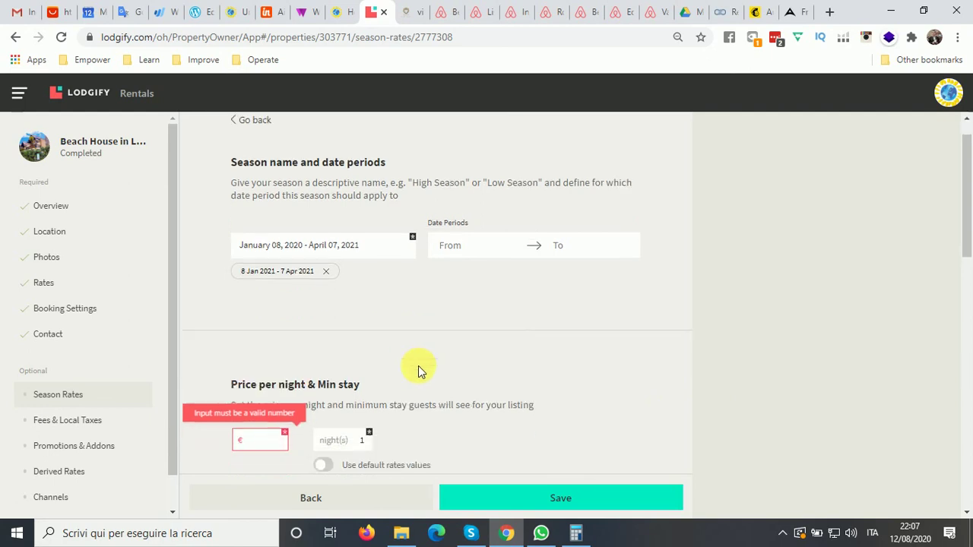
scroll(407, 346, up, 1)
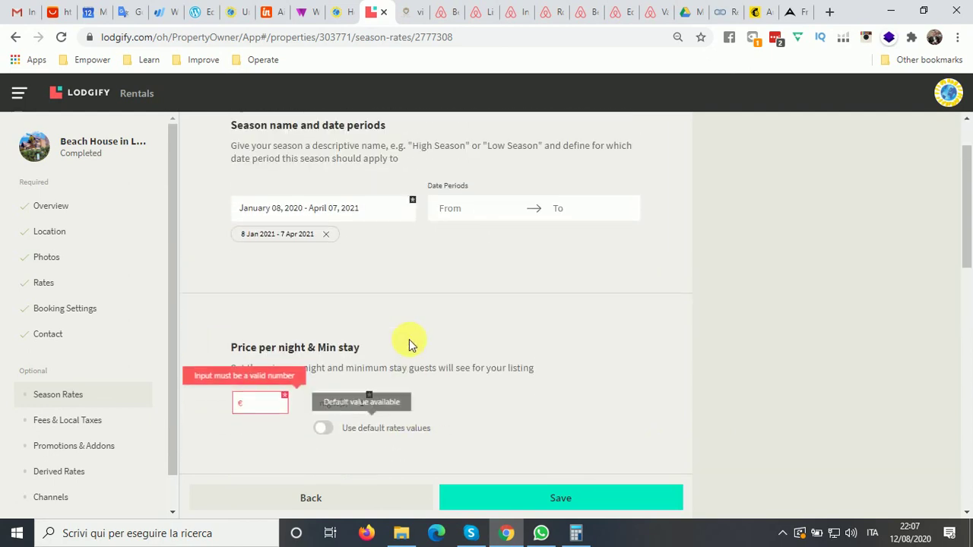
click(404, 16)
click(373, 13)
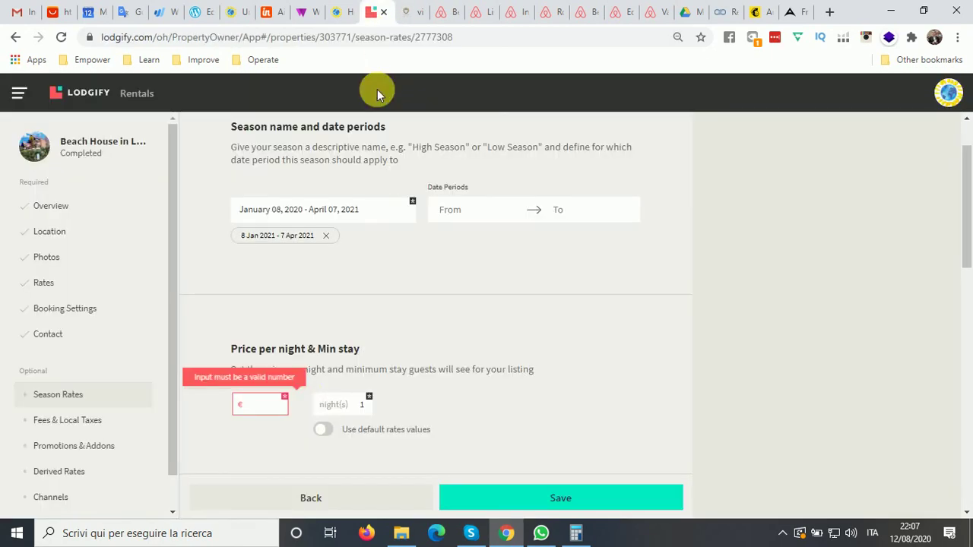
click(261, 405)
text(195)
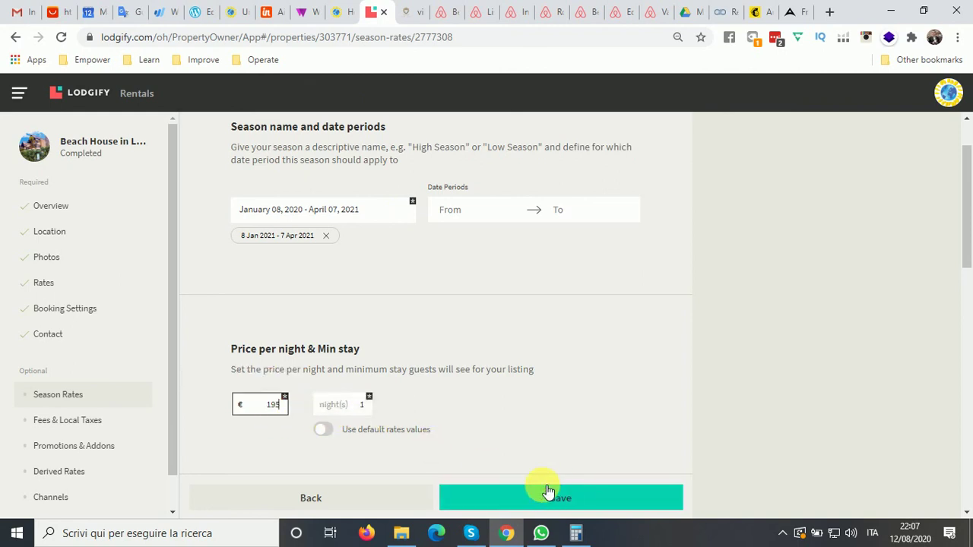
click(559, 498)
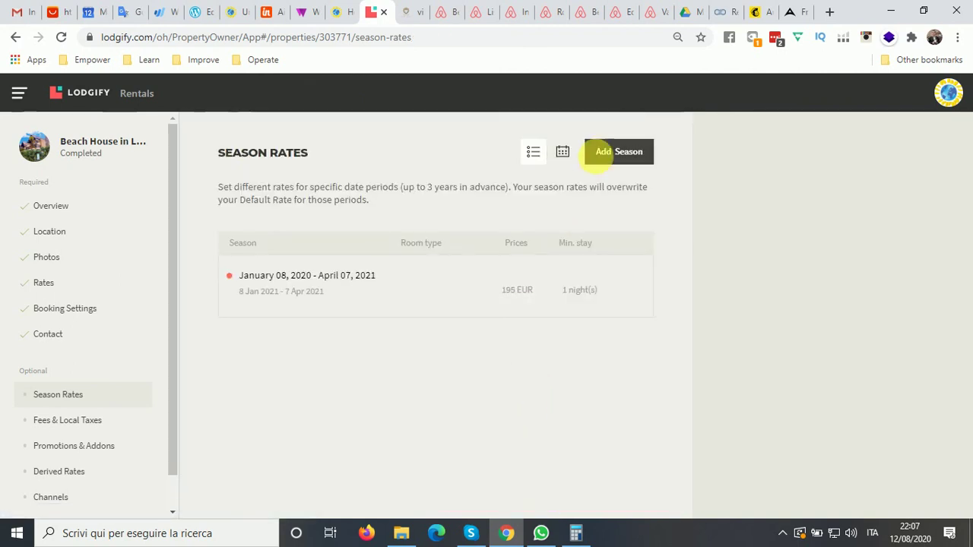
Step: Create a second season named 'April 08, 2020 - April 13, 2021' from the rate table
click(629, 152)
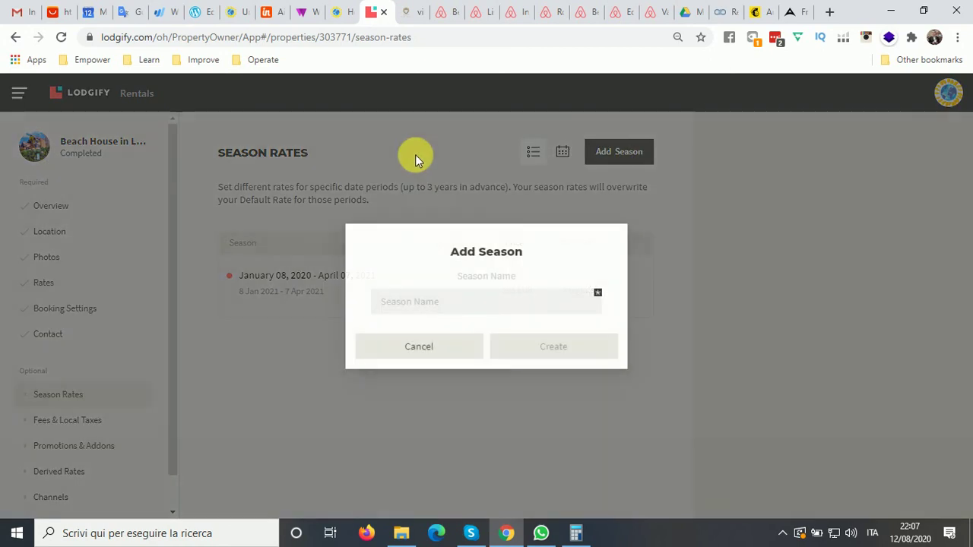
click(403, 16)
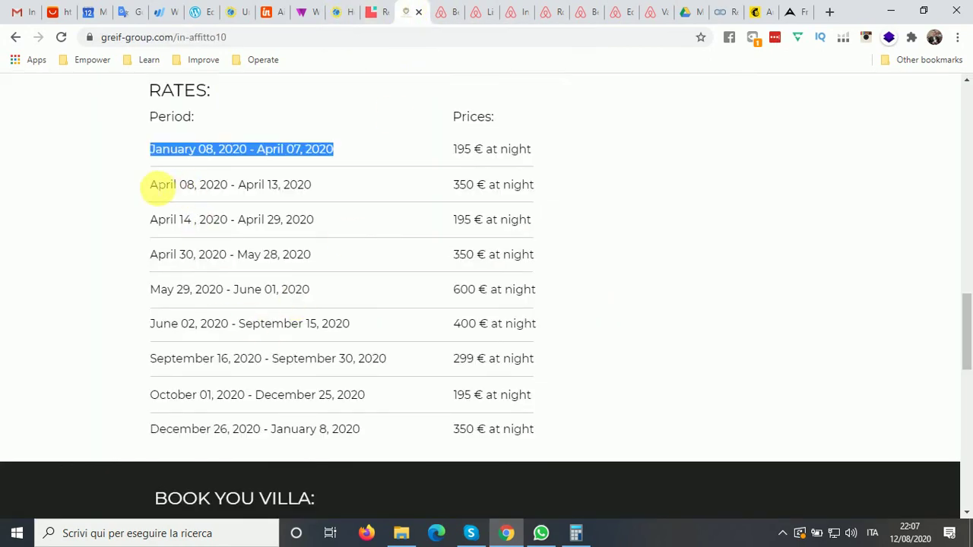
drag(151, 184, 313, 190)
key(ctrl+c)
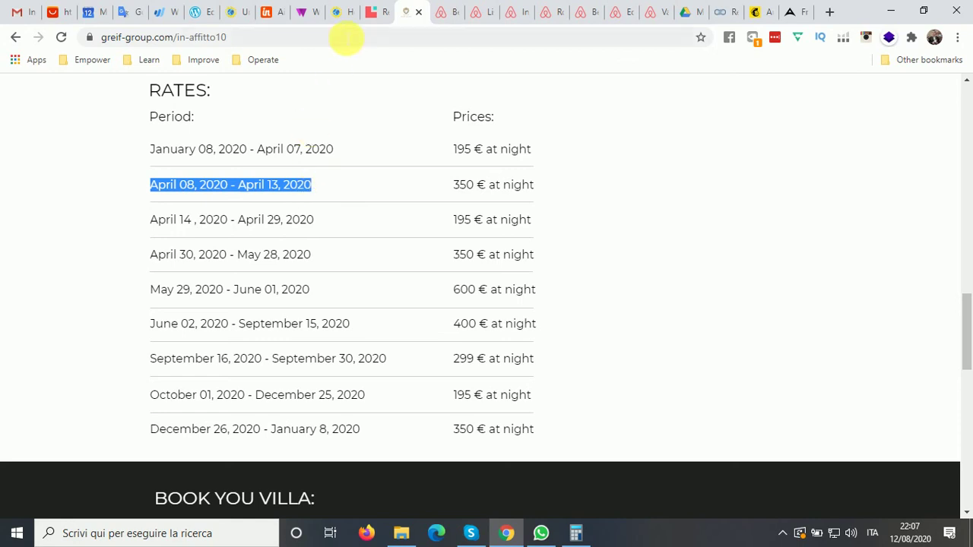
click(374, 11)
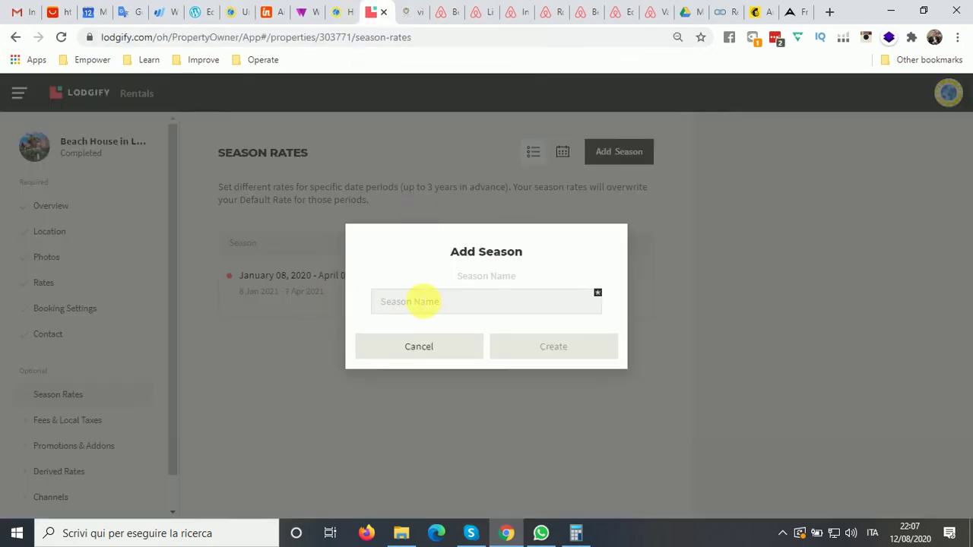
click(412, 301)
key(ctrl+v)
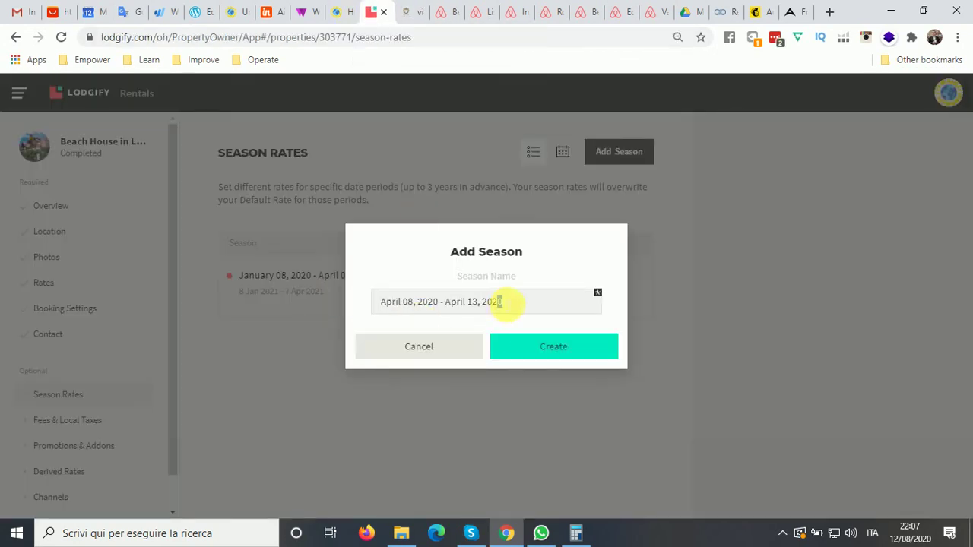
click(576, 358)
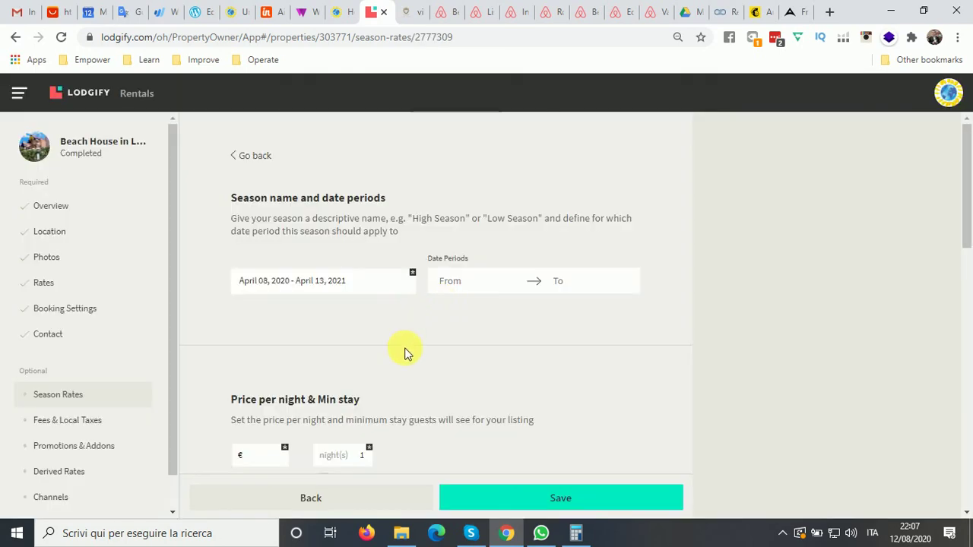
Step: Set the season's date period to April 8 – April 13, 2021
scroll(405, 351, down, 1)
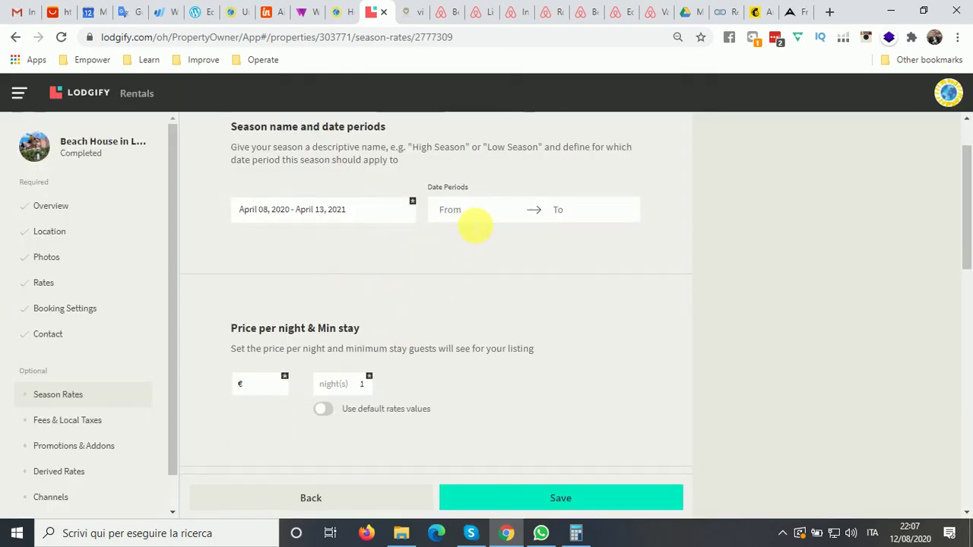
click(475, 219)
click(803, 262)
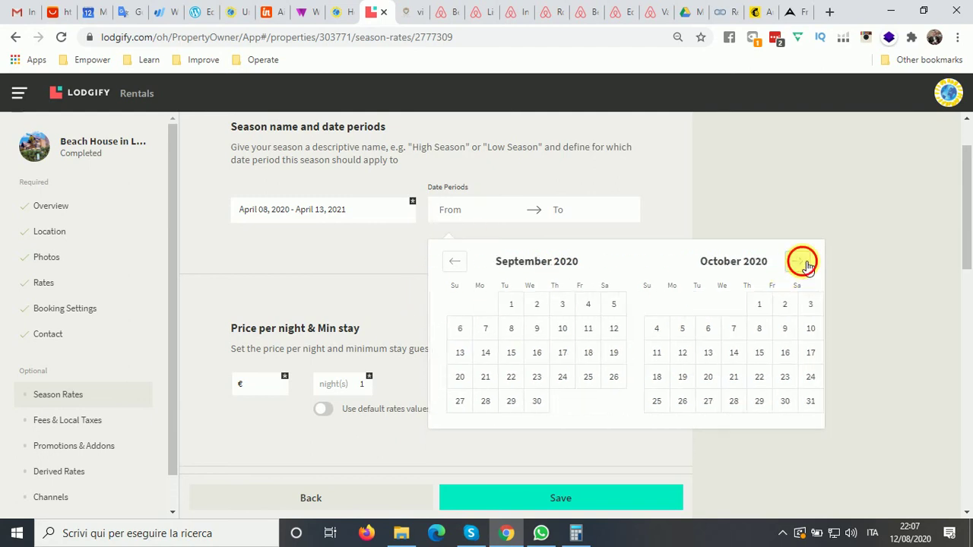
click(803, 261)
click(803, 262)
click(803, 261)
click(802, 261)
click(803, 261)
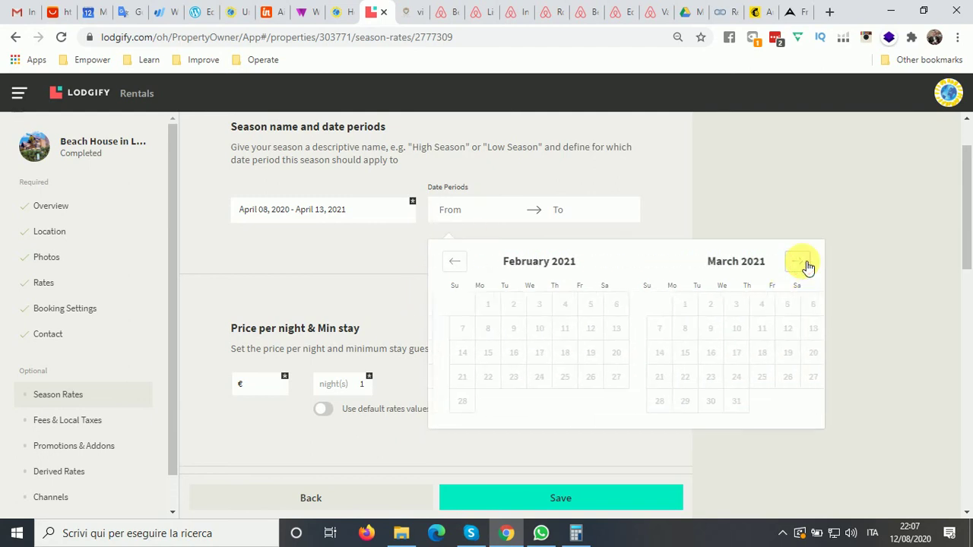
click(803, 262)
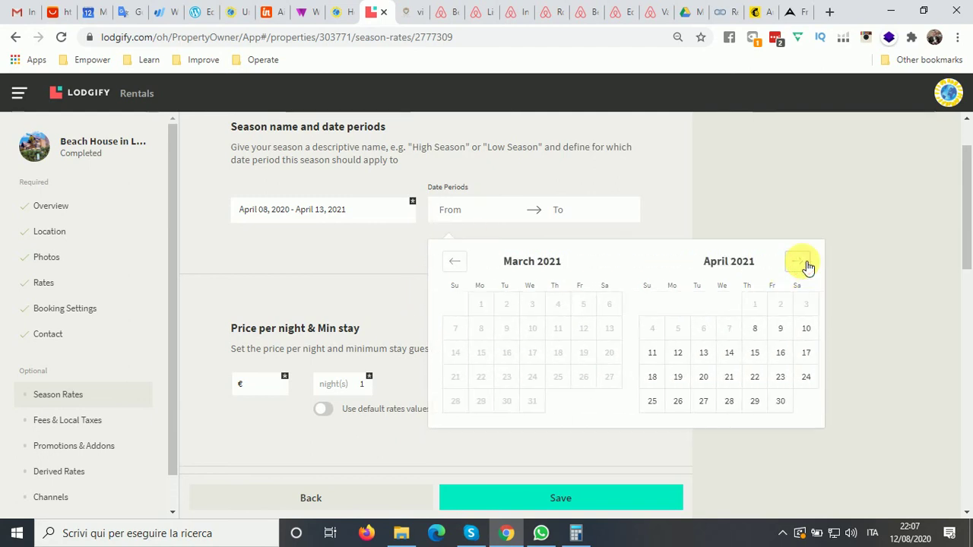
click(755, 330)
click(704, 354)
Step: Correct the season name's year to 2021, enter 350 EUR per night, and save
click(293, 213)
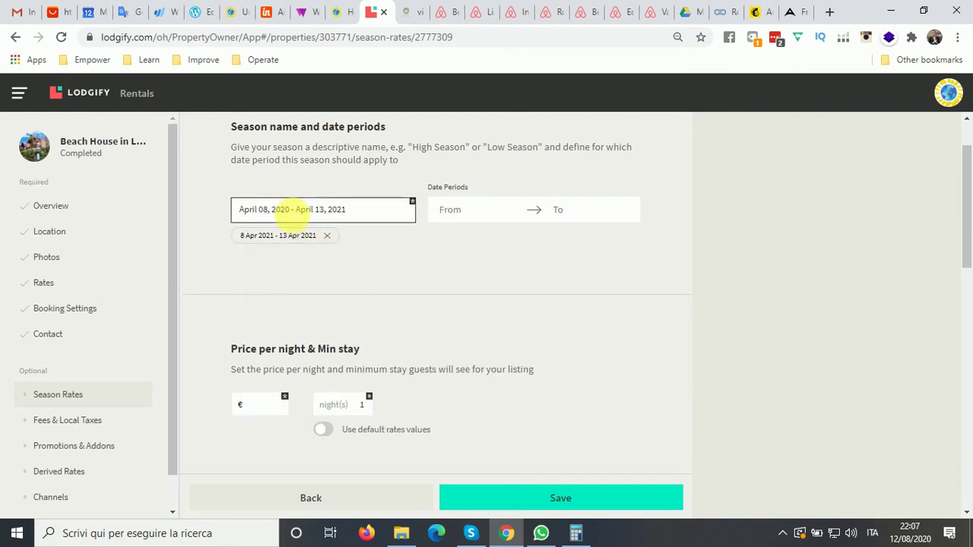
text(1)
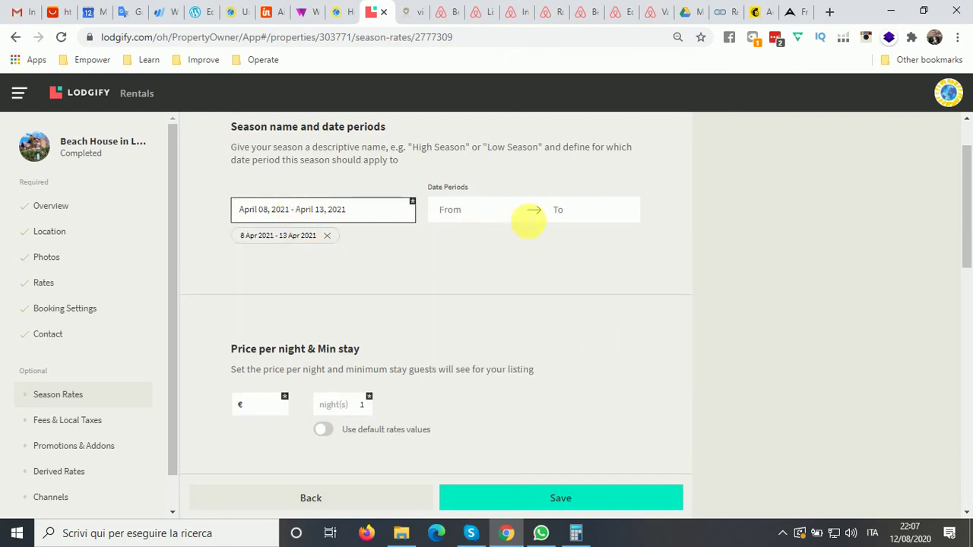
click(274, 404)
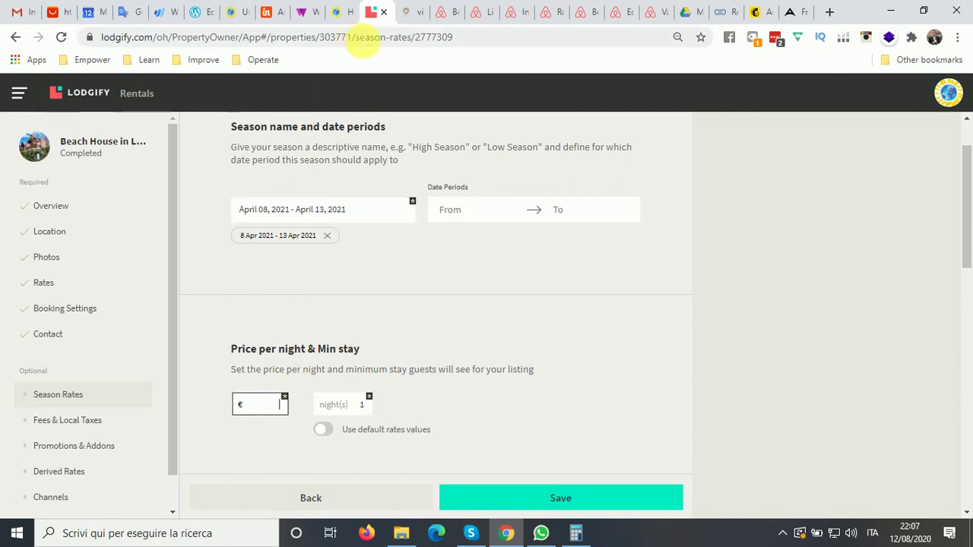
click(409, 12)
click(374, 11)
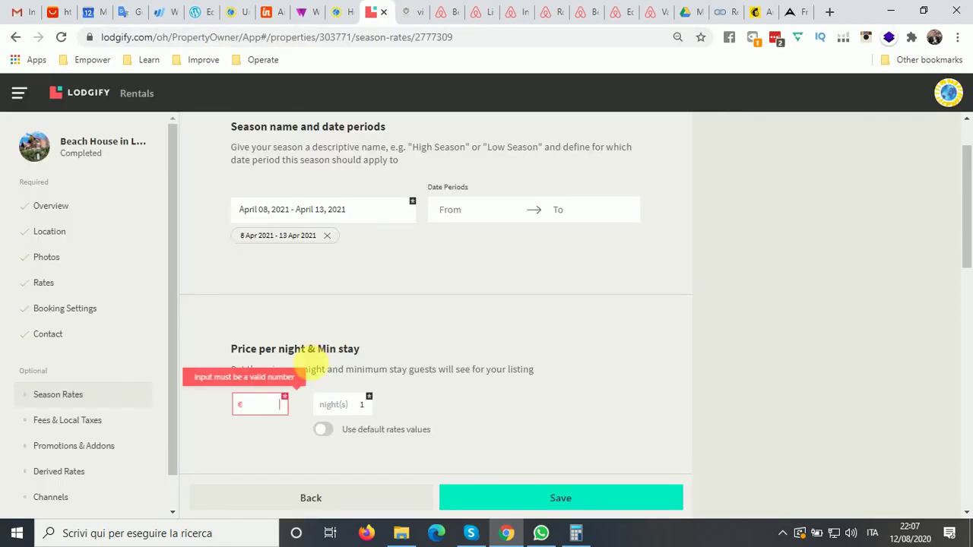
text(350)
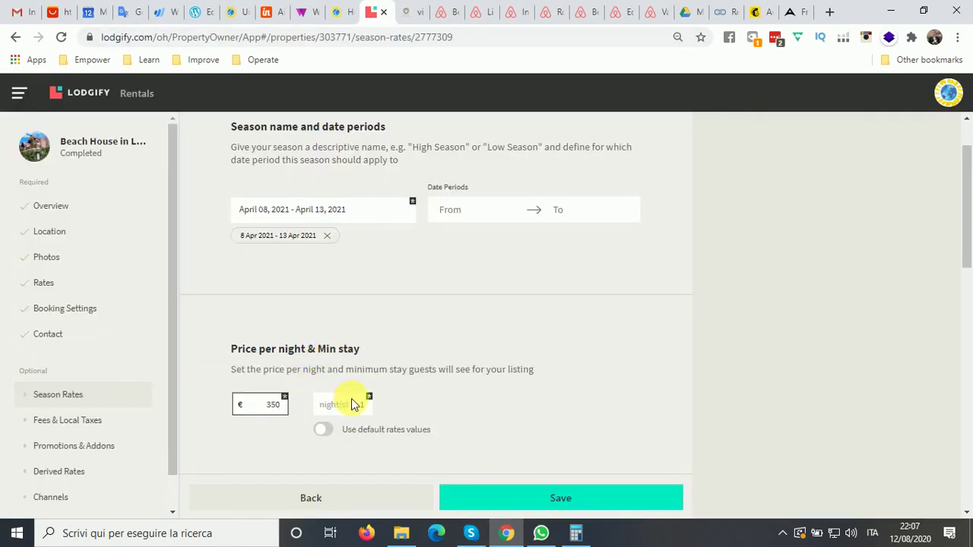
click(550, 500)
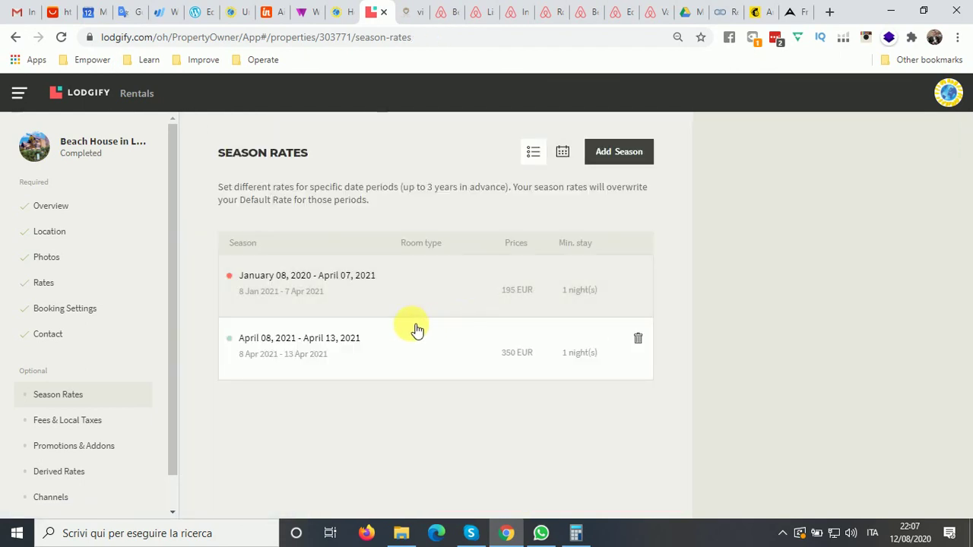
Step: Start a new season and copy the 'April 14 - April 29' period from the listing's rates table
click(601, 156)
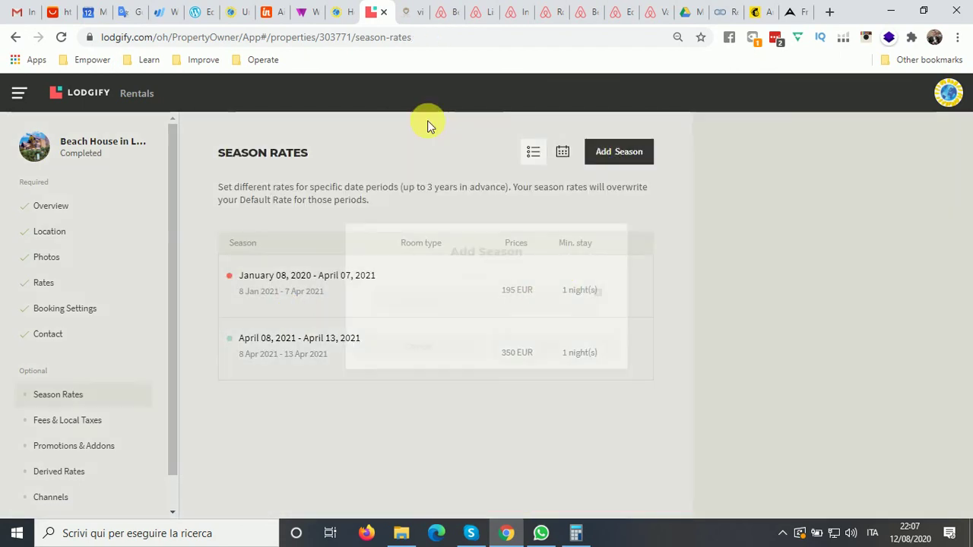
click(408, 11)
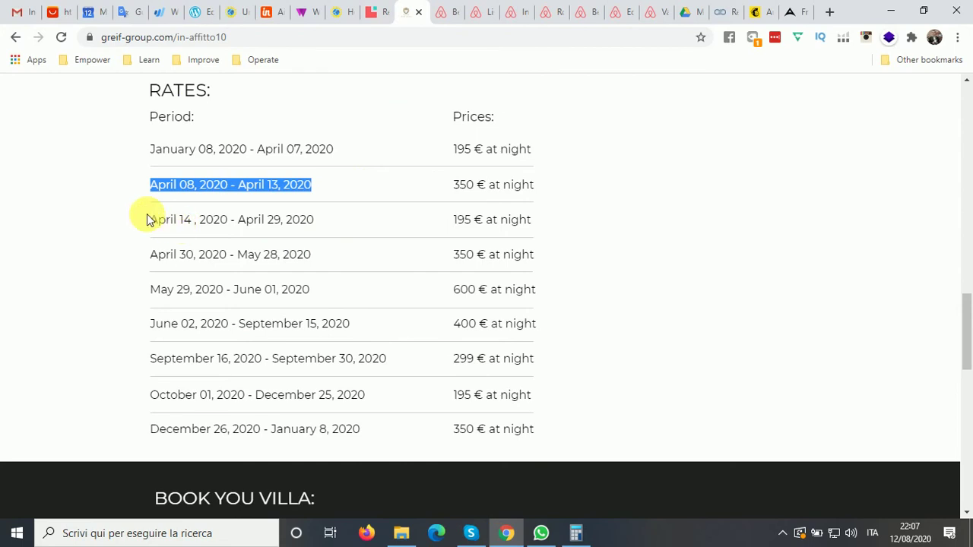
drag(148, 217, 189, 217)
double_click(213, 219)
click(319, 219)
drag(319, 219, 152, 219)
key(ctrl+c)
Step: Paste the period as the season name, change both years to 2021, and create the season
click(372, 11)
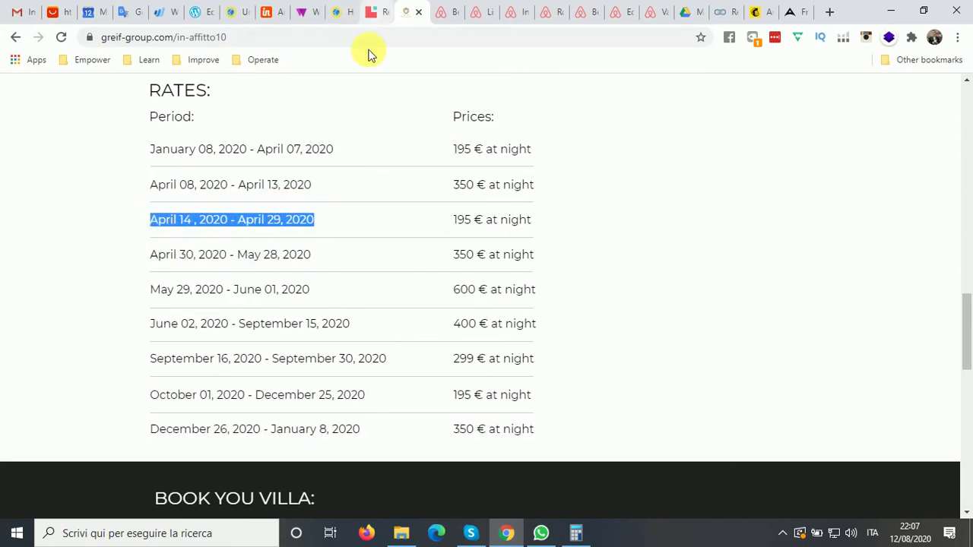
click(434, 301)
key(ctrl+v)
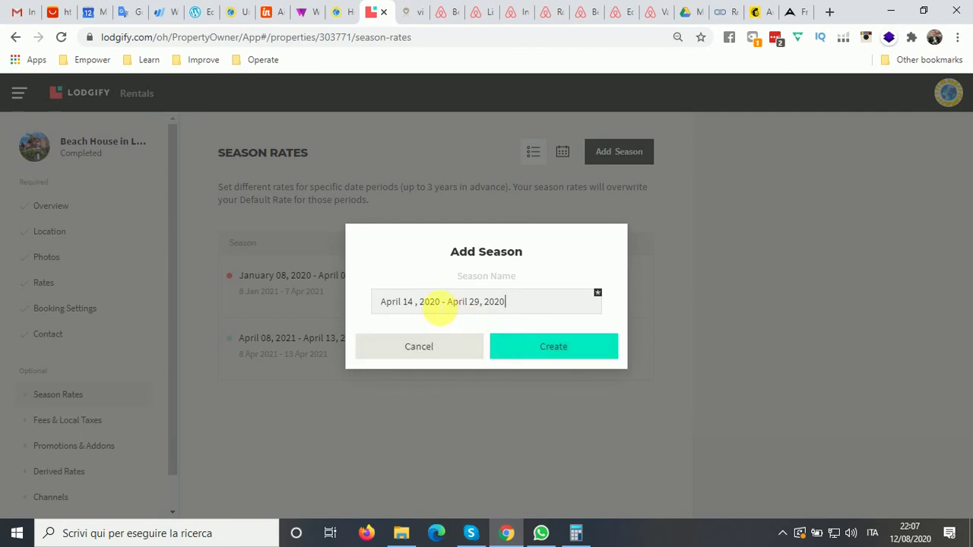
text(1)
drag(505, 302, 500, 302)
text(1)
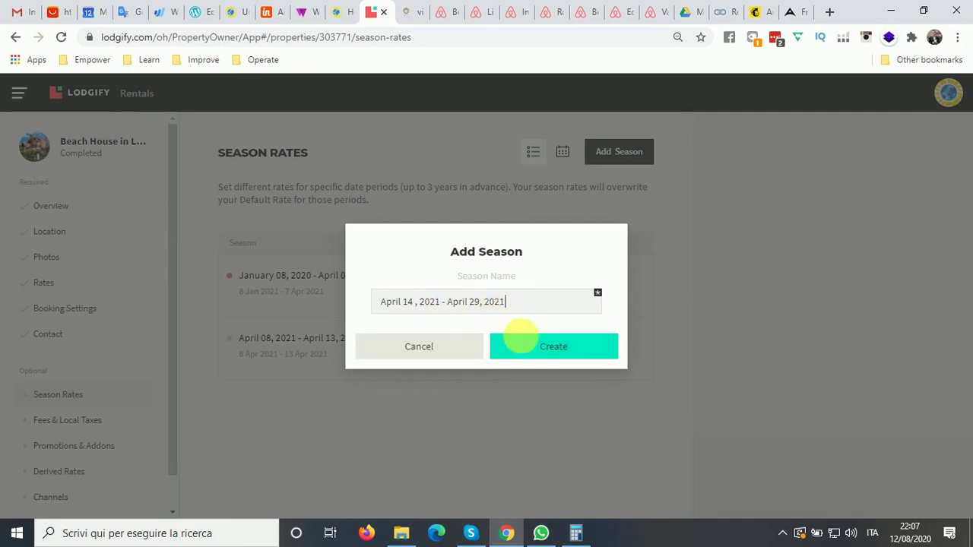
click(523, 345)
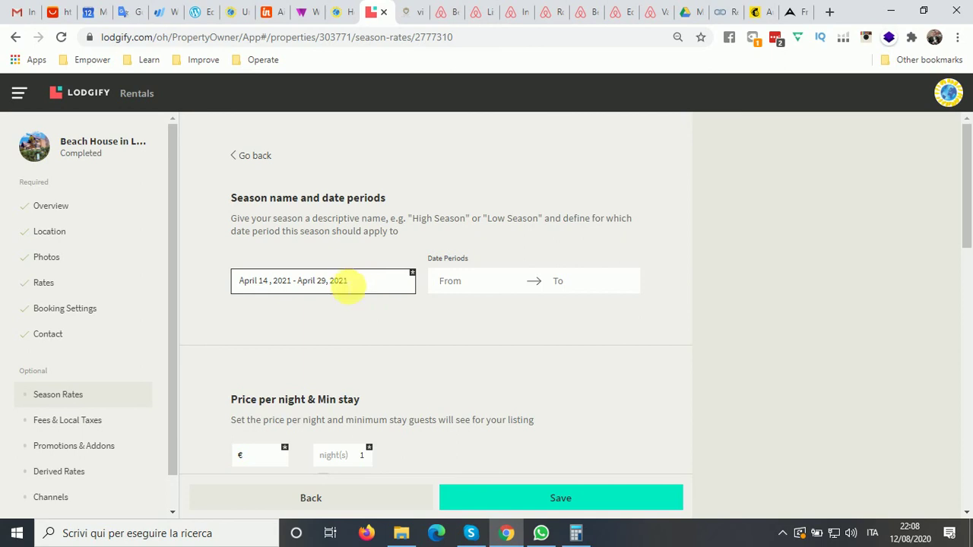
Step: Set the season's date period from 14 Apr 2021 to 29 Apr 2021
click(471, 281)
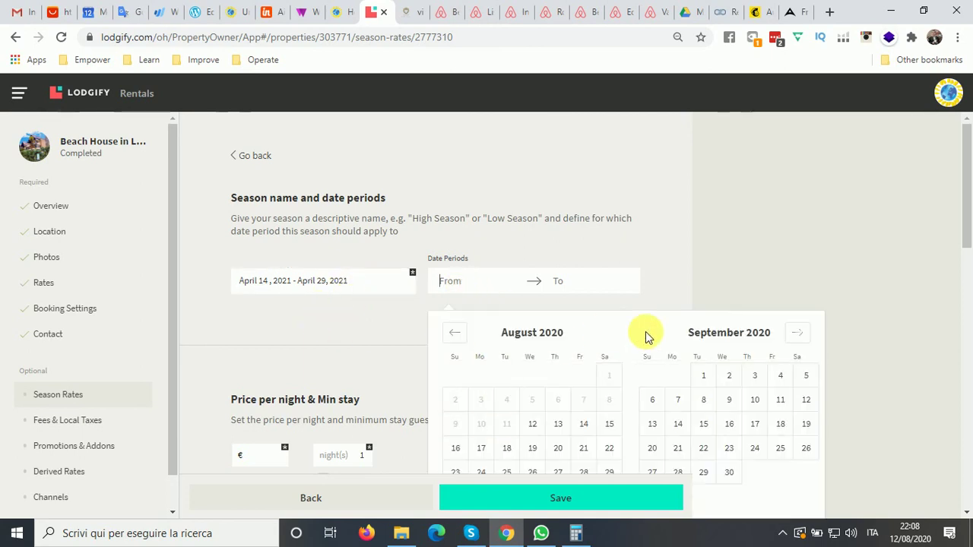
click(799, 335)
click(798, 334)
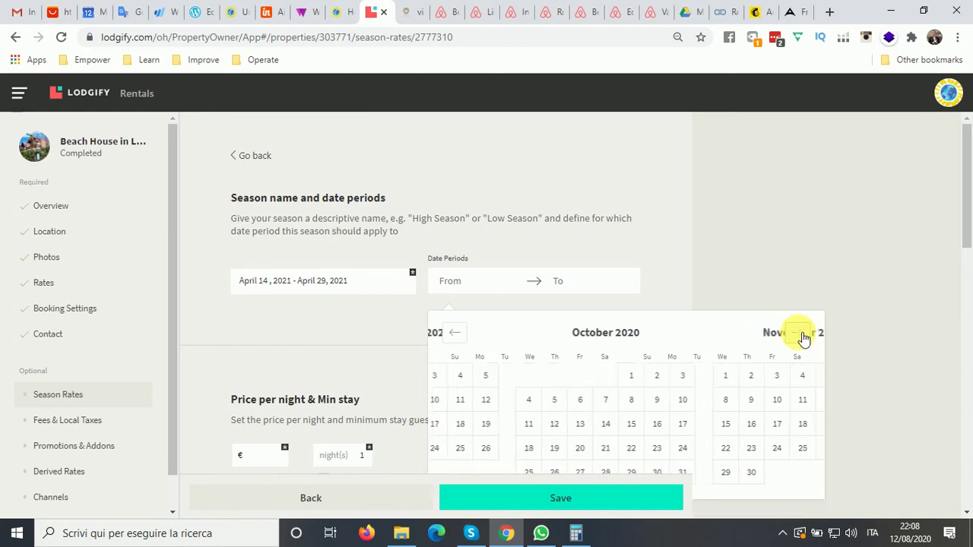
click(798, 335)
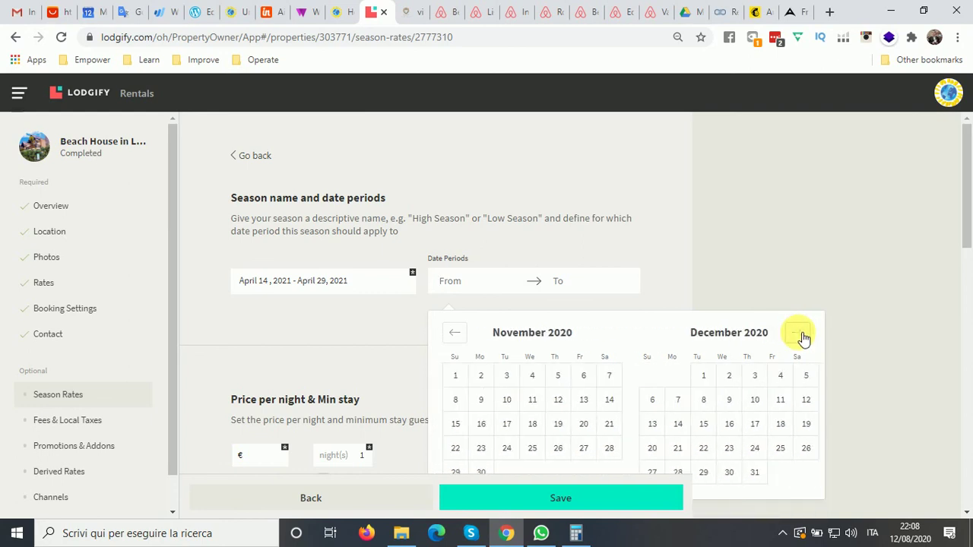
click(799, 335)
click(798, 334)
click(798, 334)
click(798, 335)
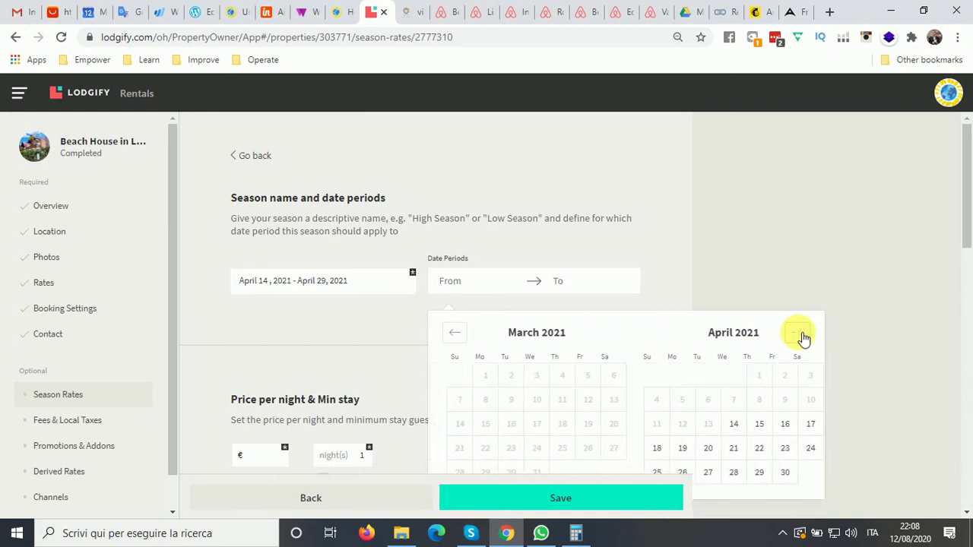
click(735, 430)
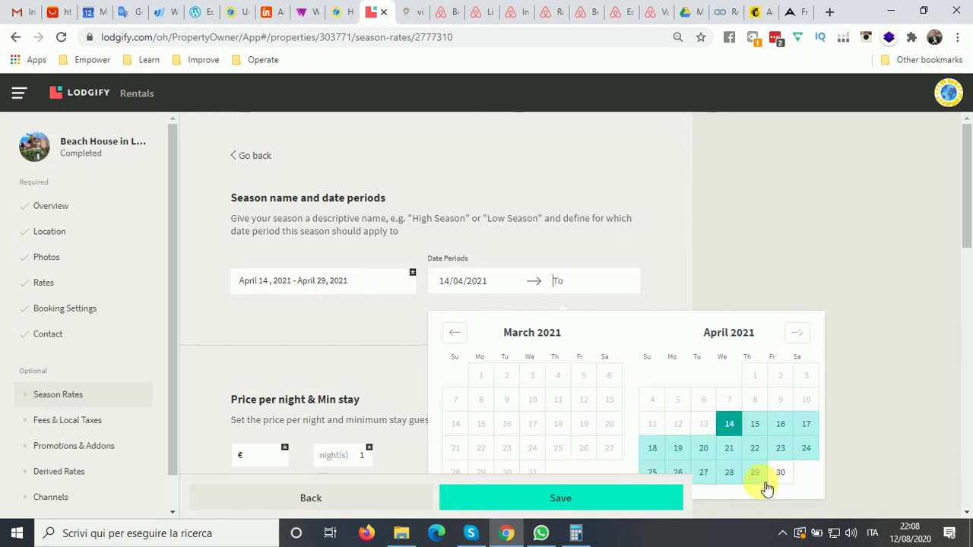
click(755, 472)
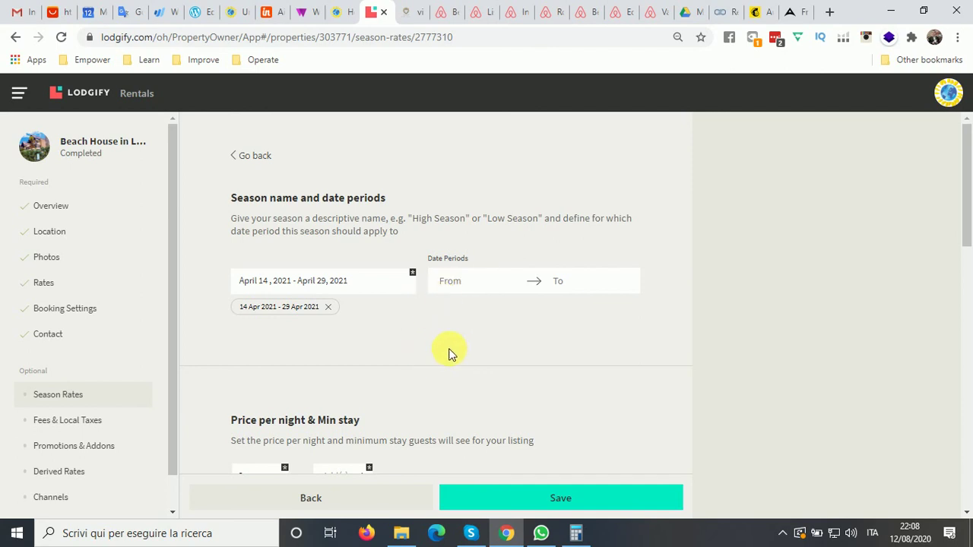
Step: Check the listing's April 14–29 rate and enter 195 EUR as the nightly price
scroll(448, 353, down, 2)
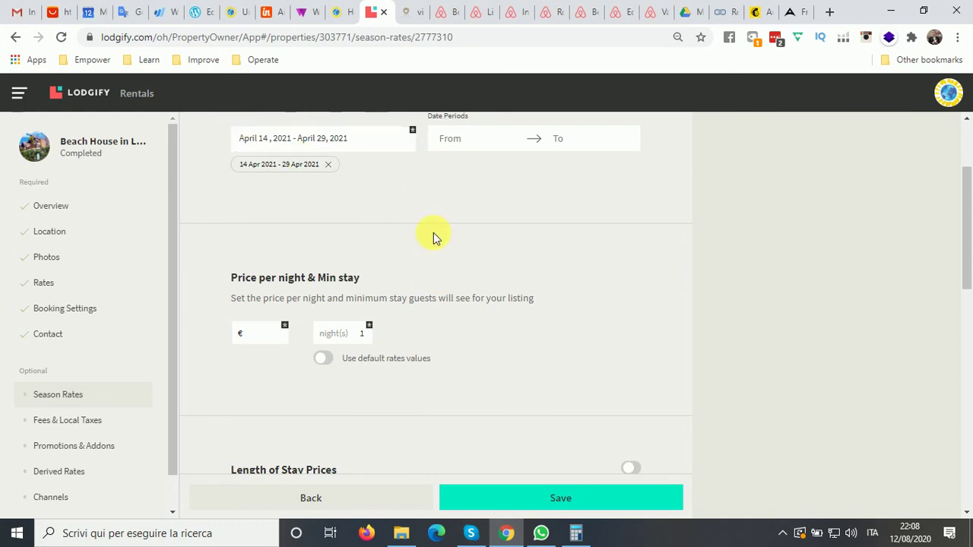
scroll(433, 236, up, 1)
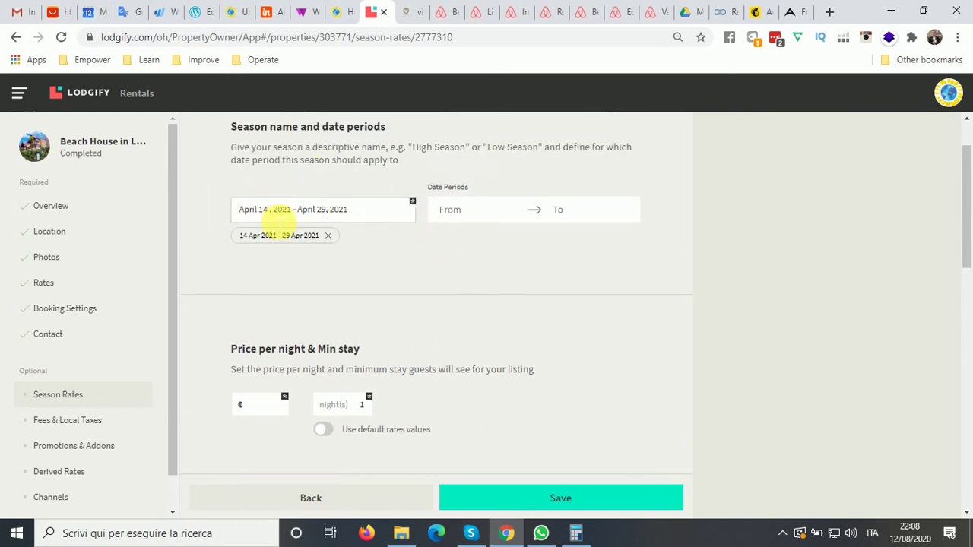
scroll(415, 315, down, 1)
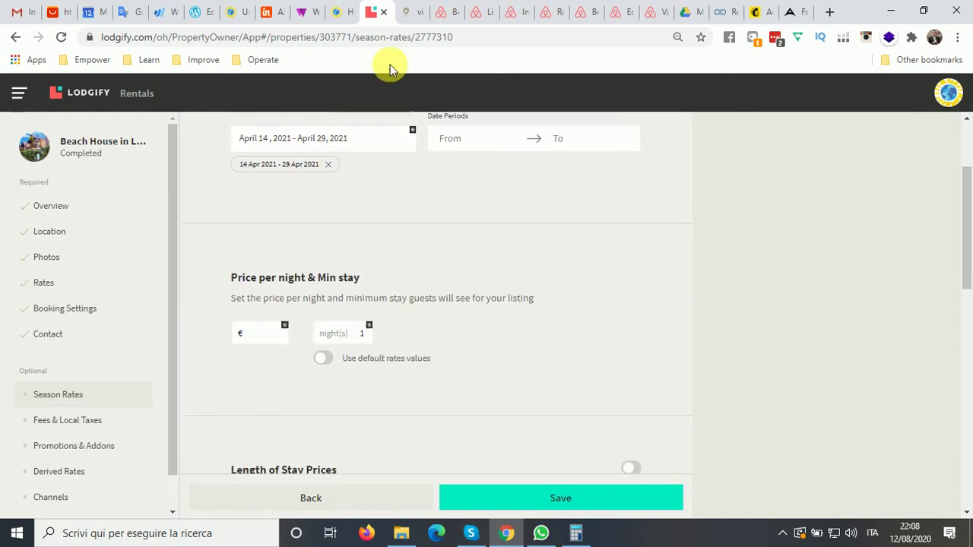
click(406, 12)
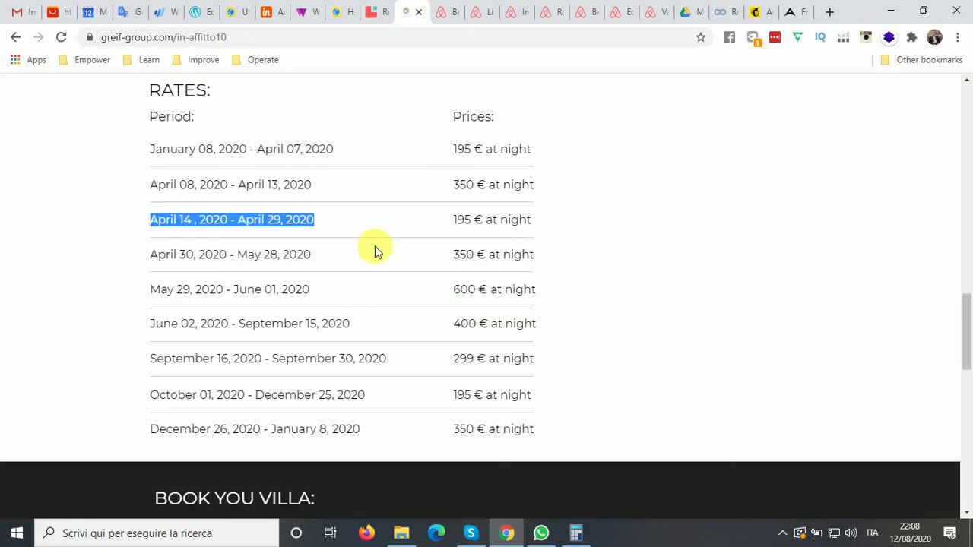
click(372, 12)
click(260, 339)
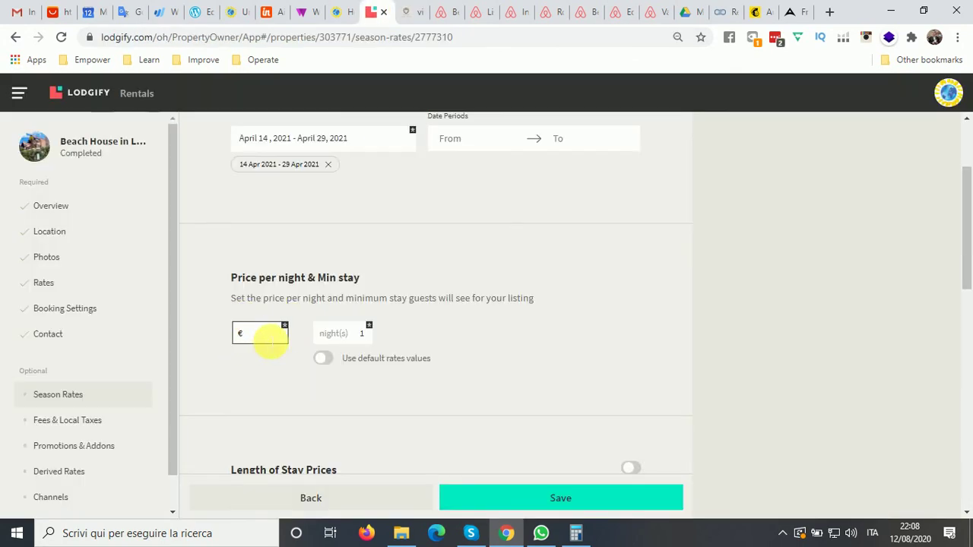
text(195)
Step: Save the April 14–29, 2021 season at 195 EUR
scroll(381, 331, down, 1)
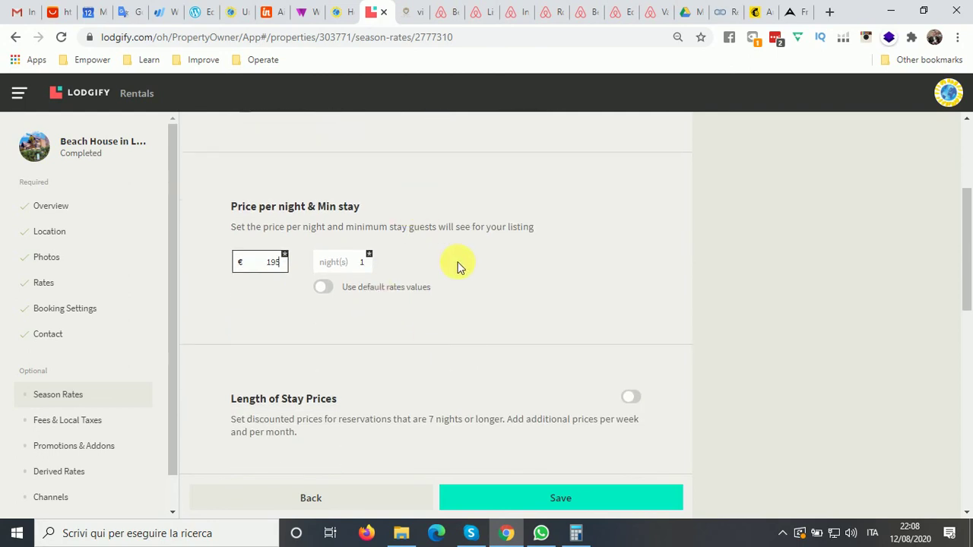
scroll(457, 266, down, 1)
scroll(457, 266, up, 3)
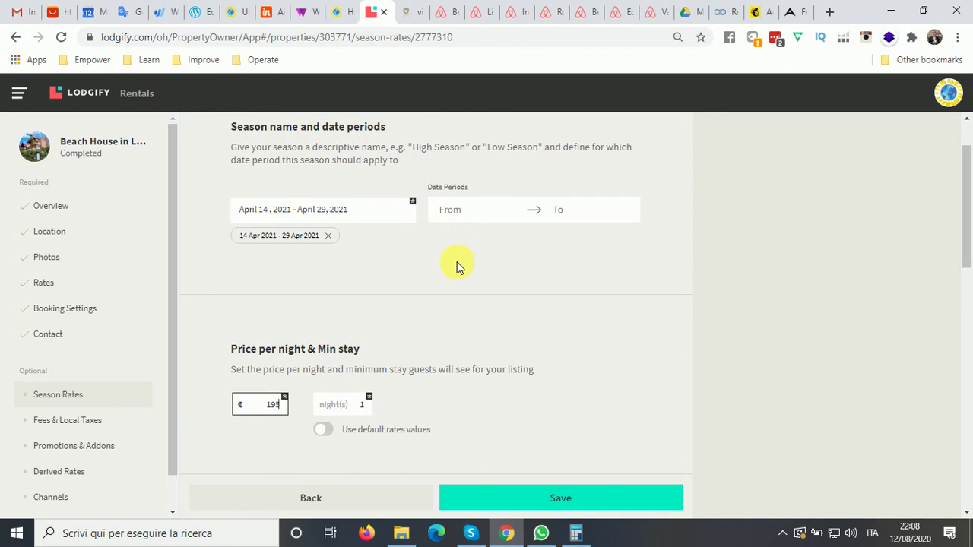
scroll(455, 262, down, 1)
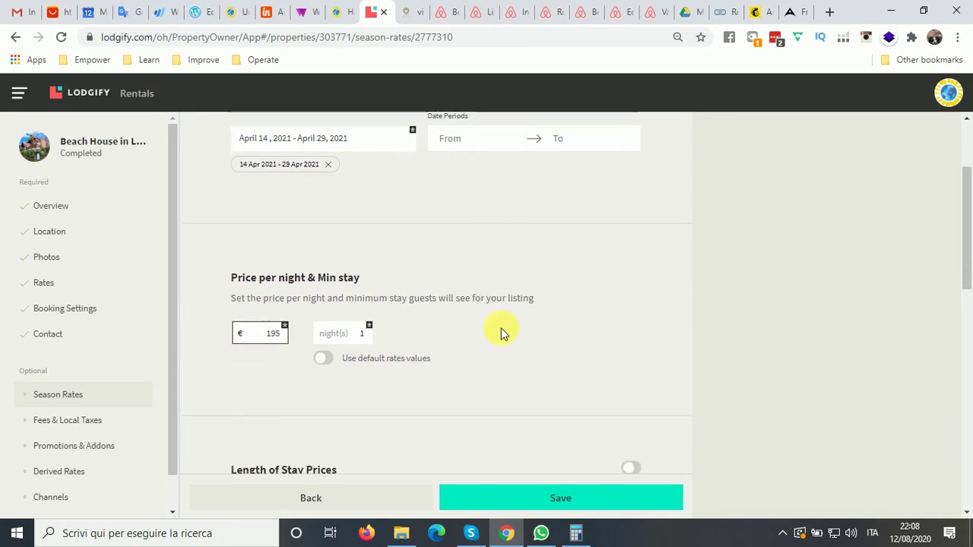
scroll(508, 418, down, 2)
click(591, 497)
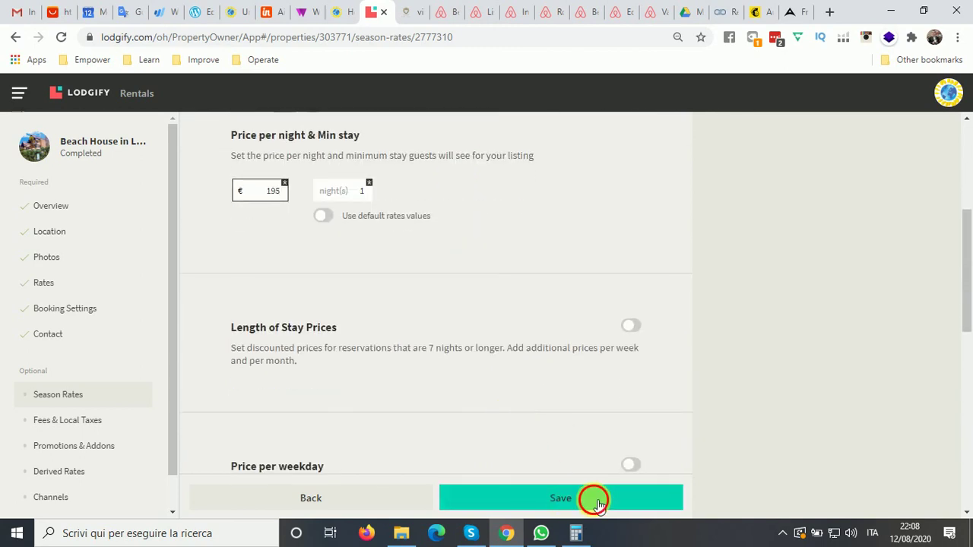